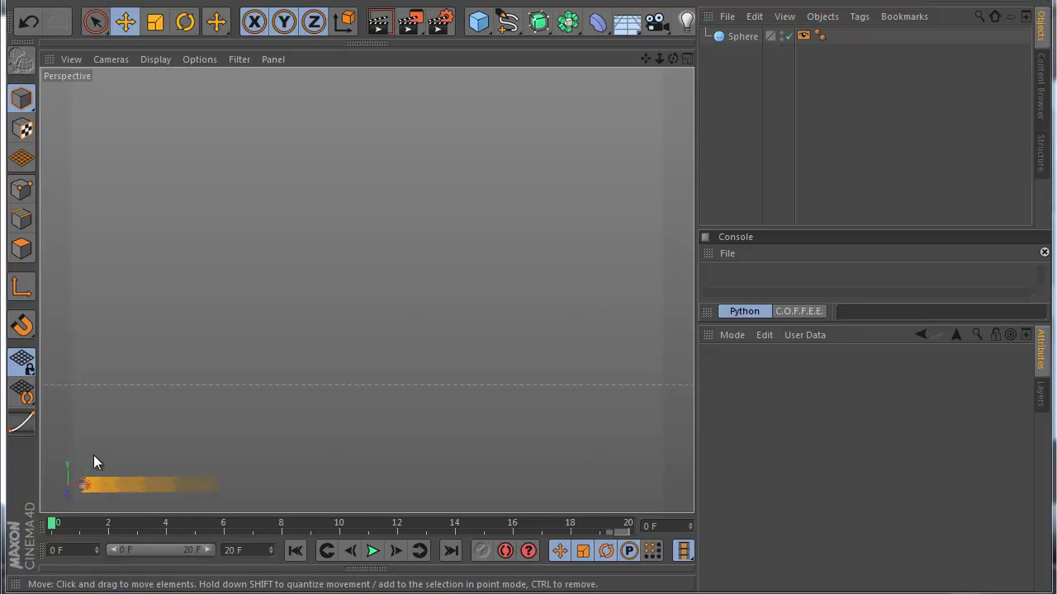
# Step: Enable Multi Trail ghosting (6 frames before and after) on the sphere's Display tag, then replay and rewind to frame 0
pyautogui.click(374, 550)
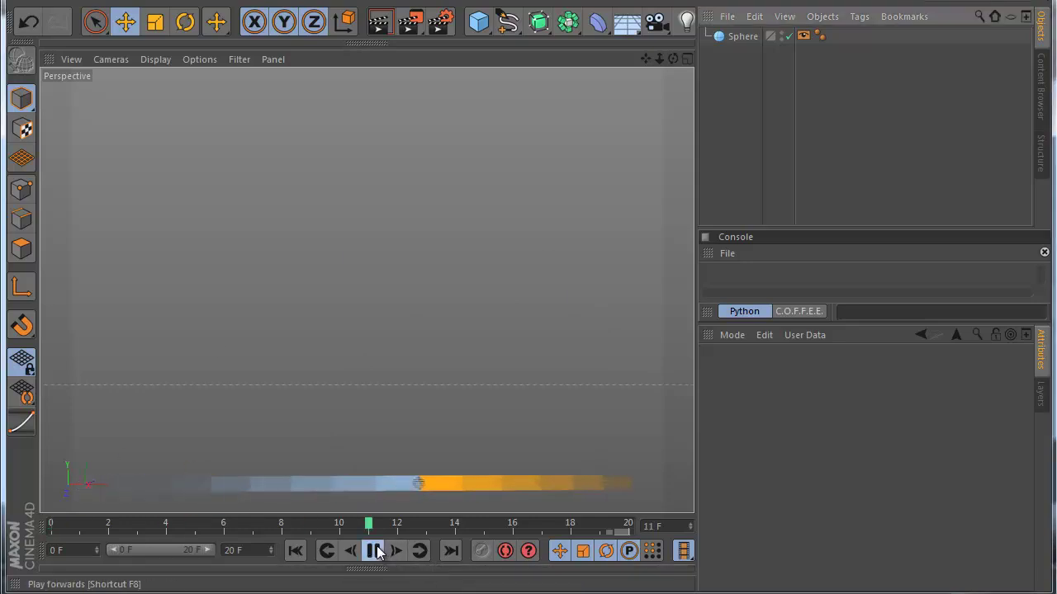
pyautogui.click(374, 550)
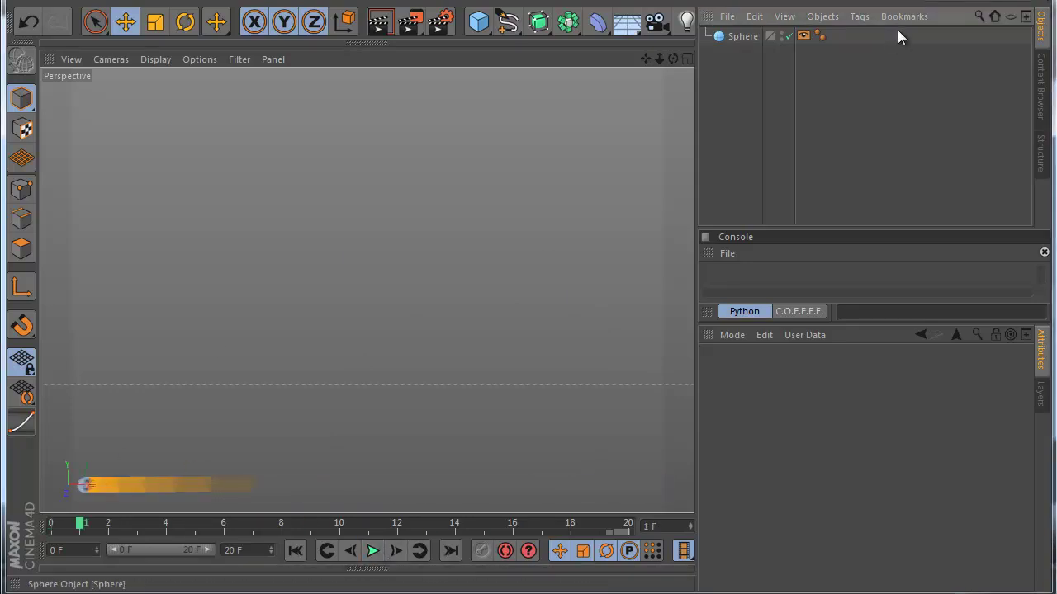
pyautogui.click(803, 37)
pyautogui.click(785, 407)
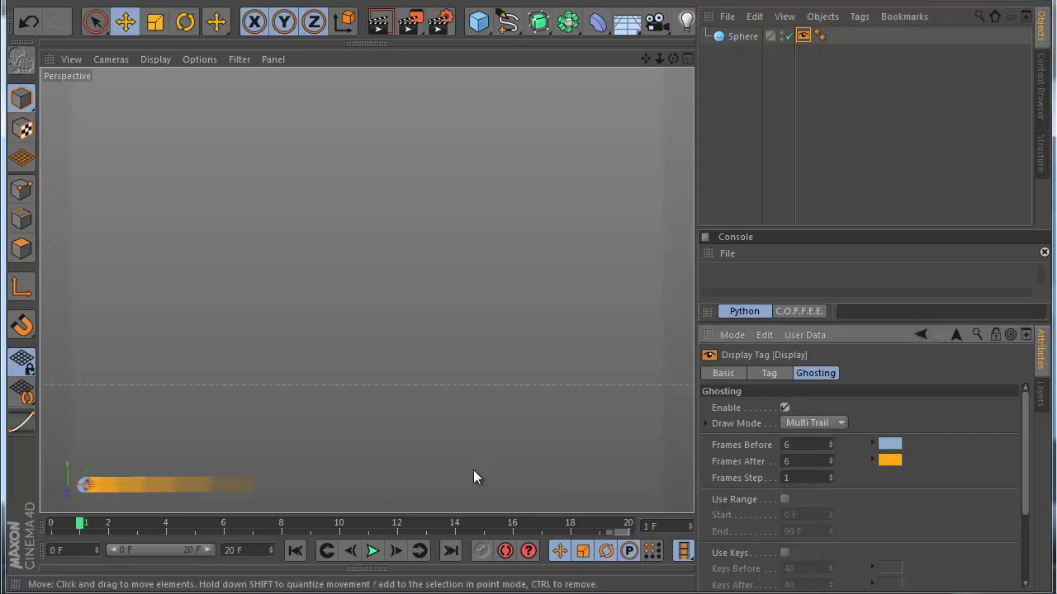
pyautogui.click(374, 551)
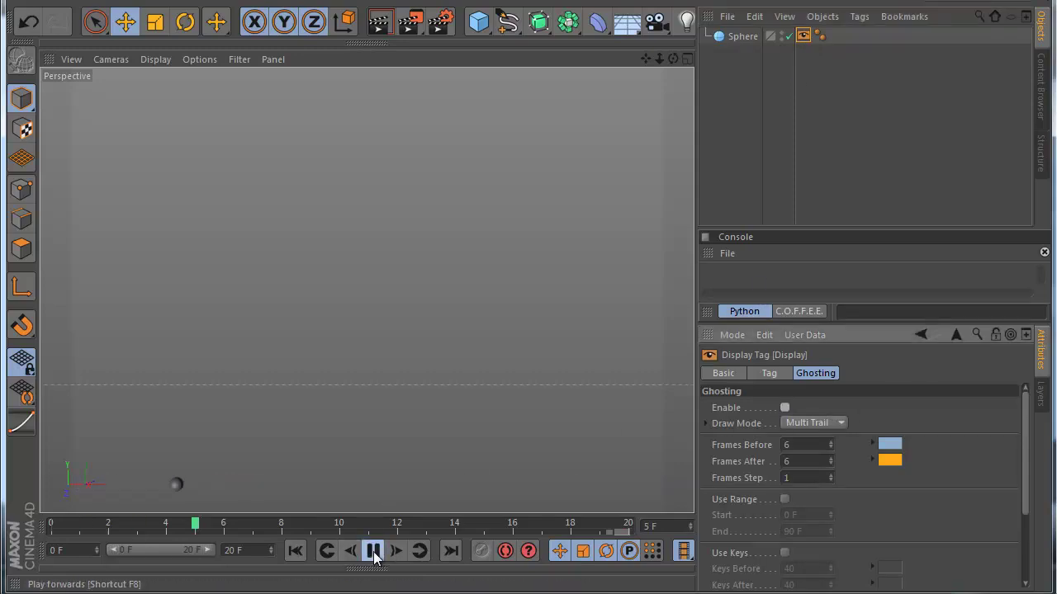
pyautogui.click(295, 551)
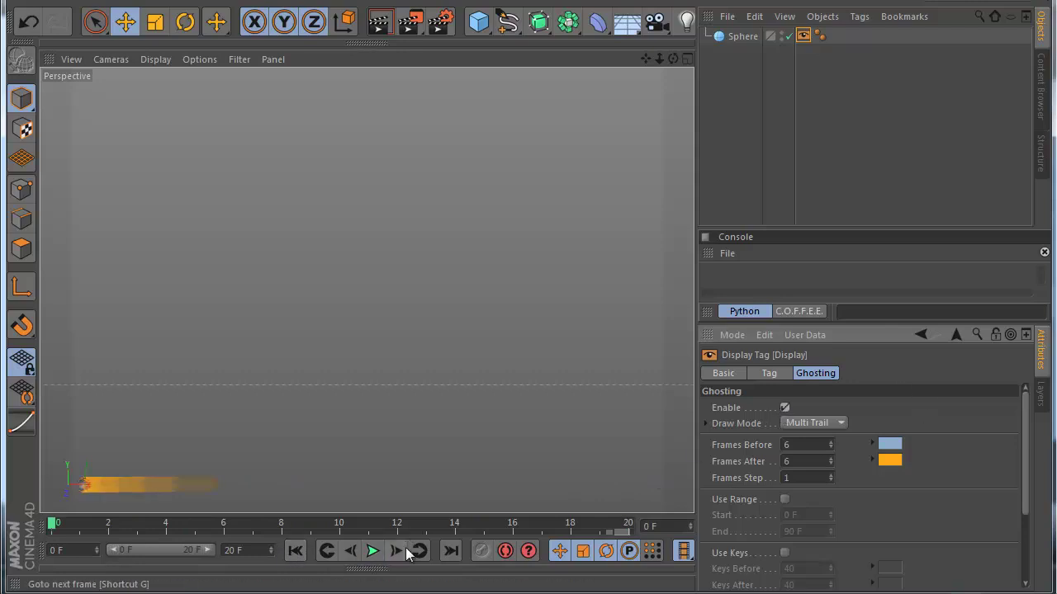
pyautogui.click(295, 550)
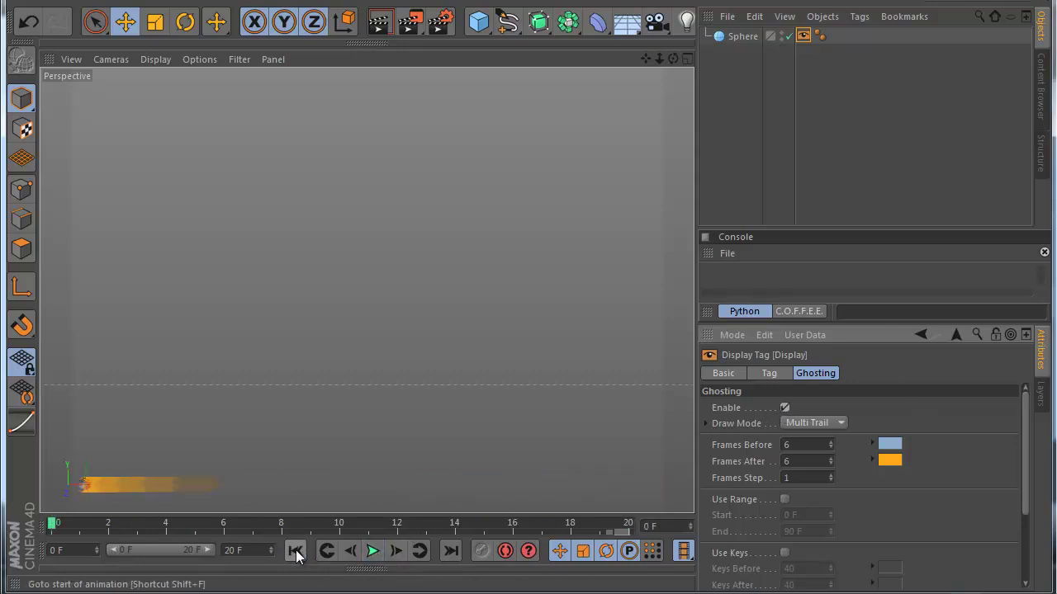
# Step: Dock a Timeline above the viewport, resize it shorter, and briefly pop out then close a floating copy
pyautogui.click(609, 18)
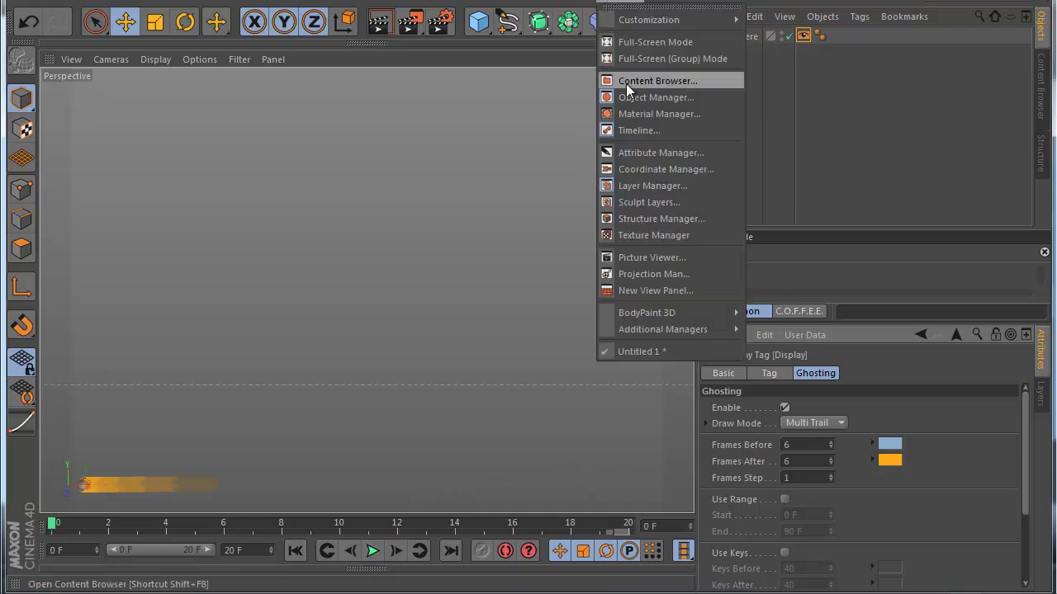
pyautogui.click(642, 132)
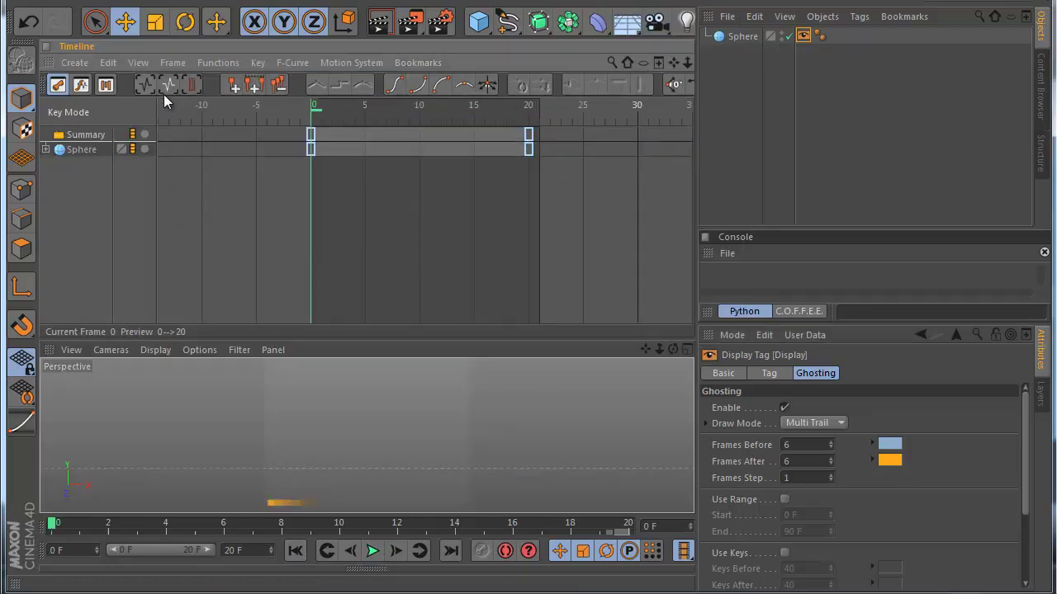
pyautogui.moveTo(107, 340); pyautogui.dragTo(136, 194)
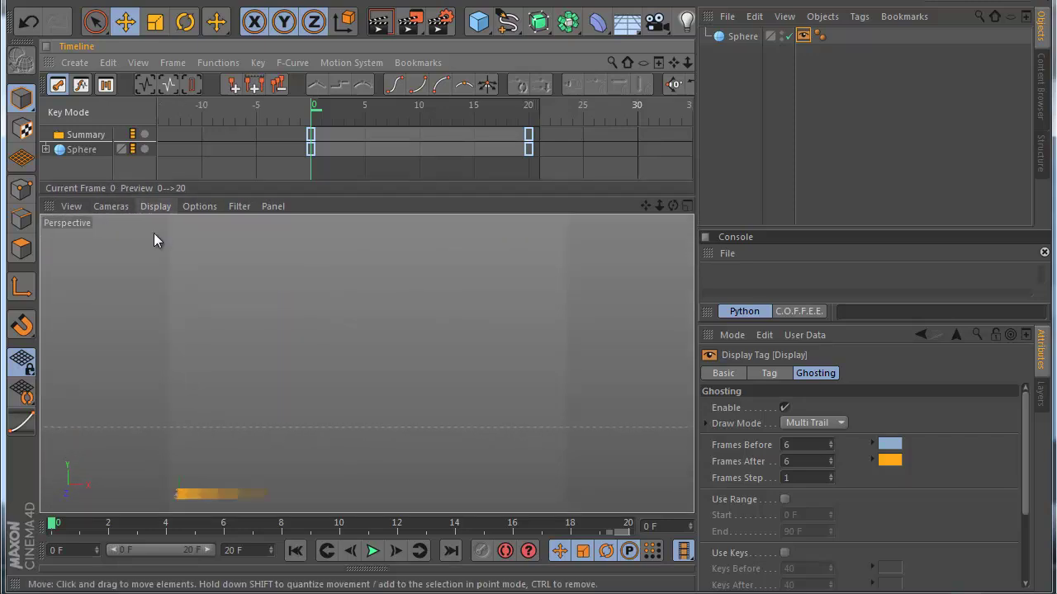
pyautogui.click(660, 64)
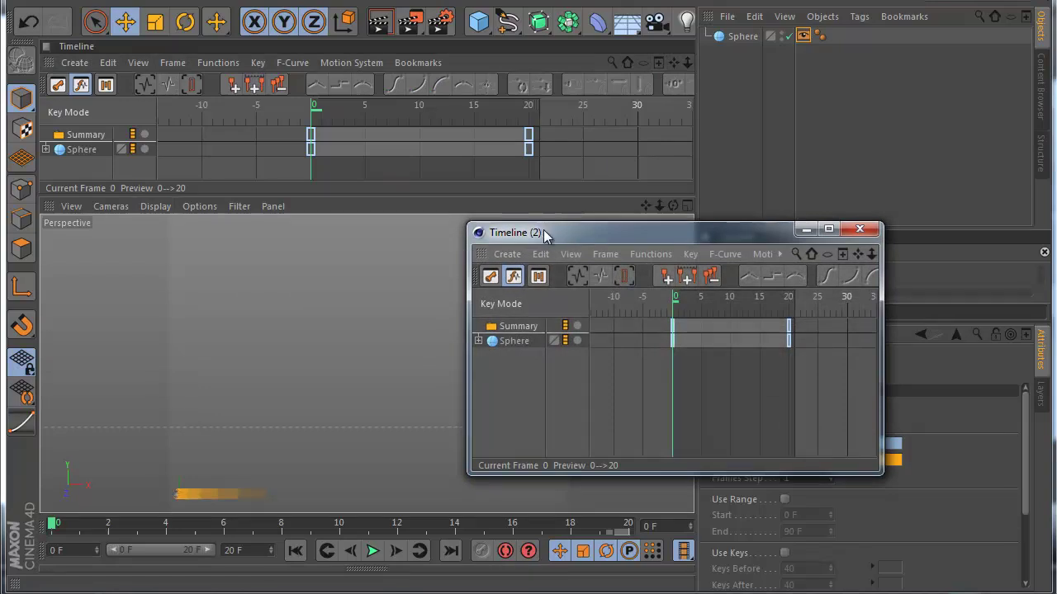
pyautogui.click(859, 228)
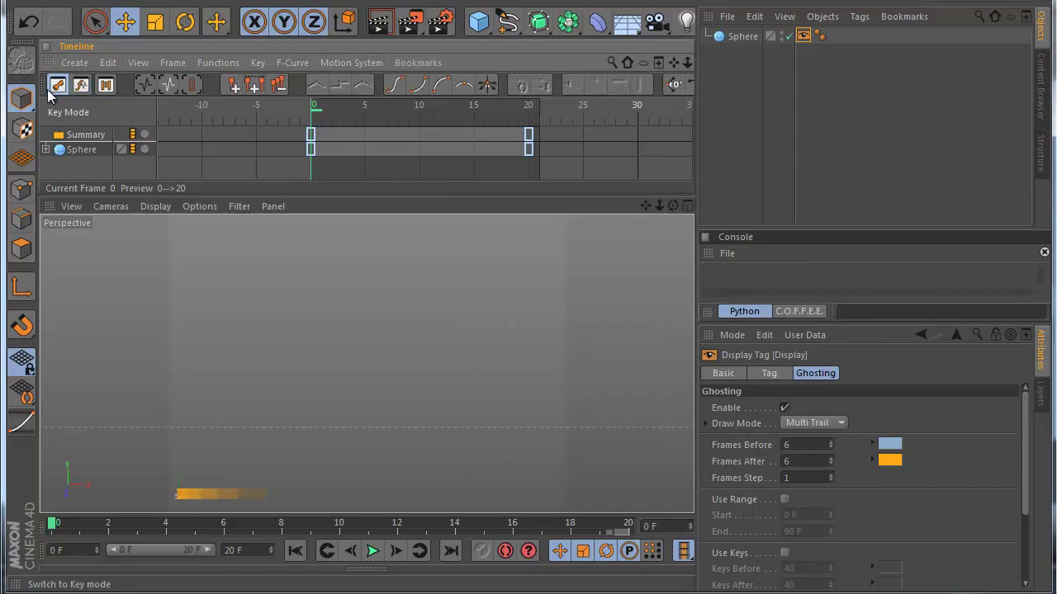
# Step: Switch the Timeline to F-Curve mode and frame the Sphere's Position . X curve in a taller graph
pyautogui.click(81, 85)
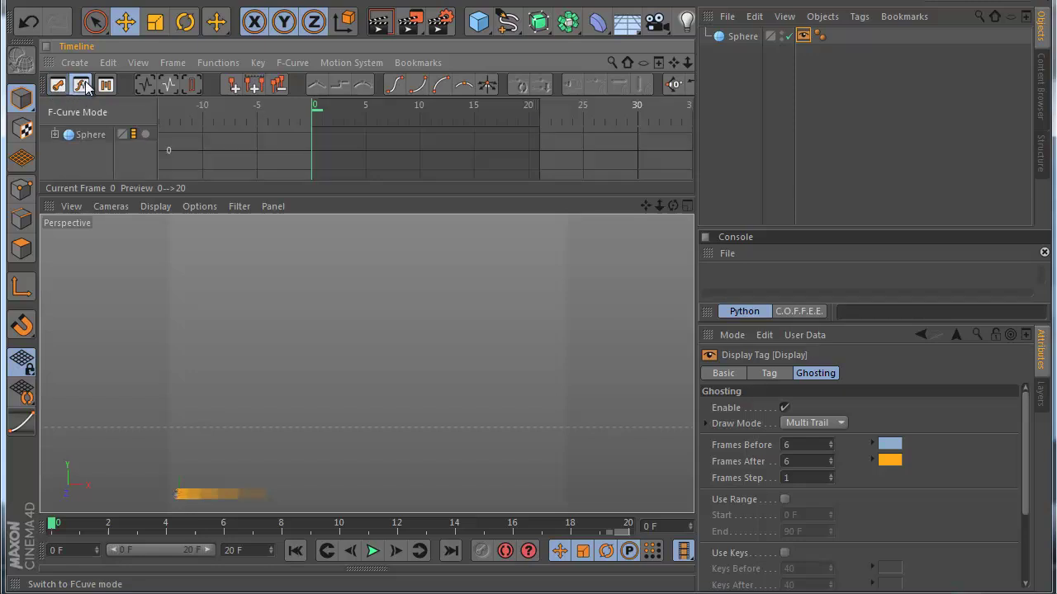
pyautogui.click(55, 133)
pyautogui.click(64, 149)
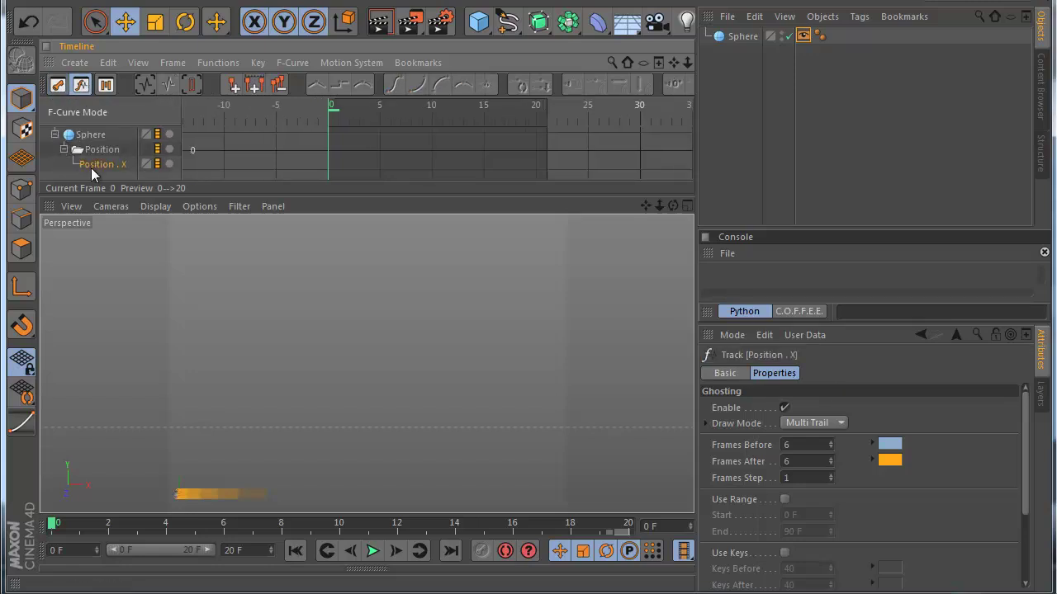
pyautogui.click(95, 165)
pyautogui.press('h')
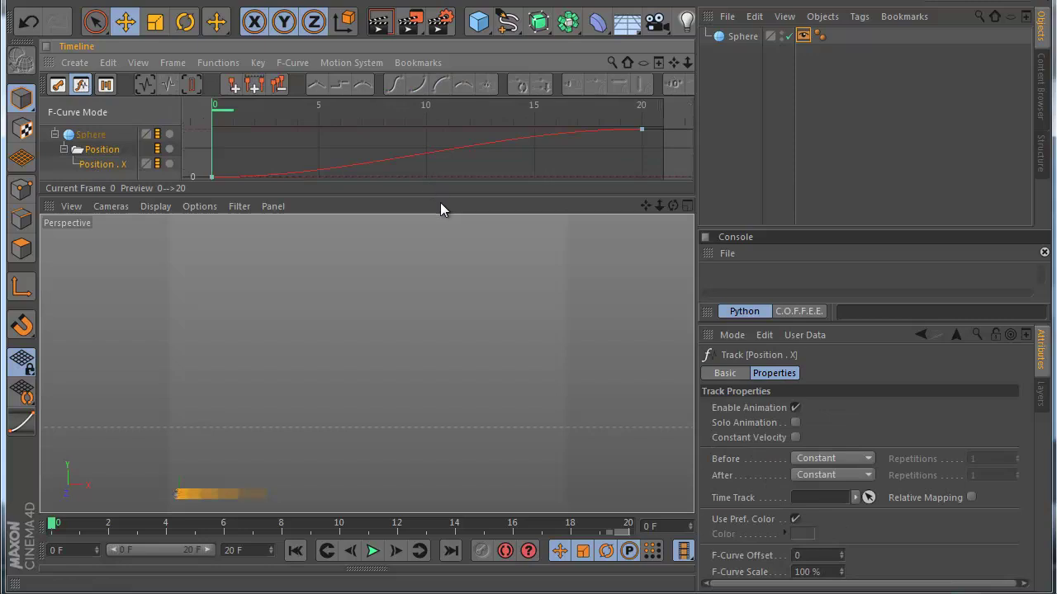
pyautogui.moveTo(432, 196); pyautogui.dragTo(436, 219)
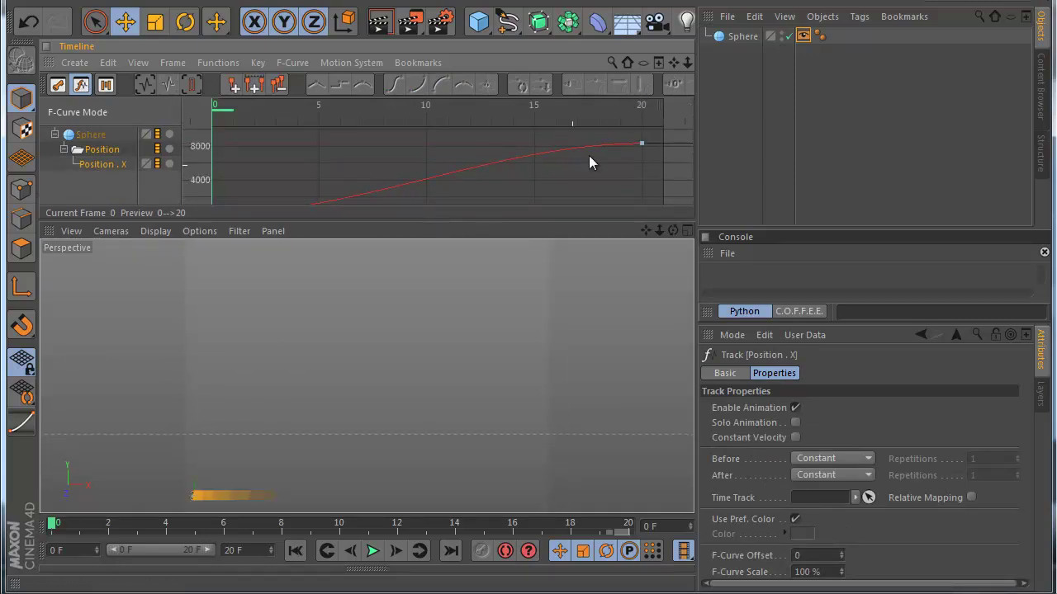
# Step: Select both Position . X keys and launch the MagicAnimCurve presets window
pyautogui.click(508, 182)
pyautogui.press('h')
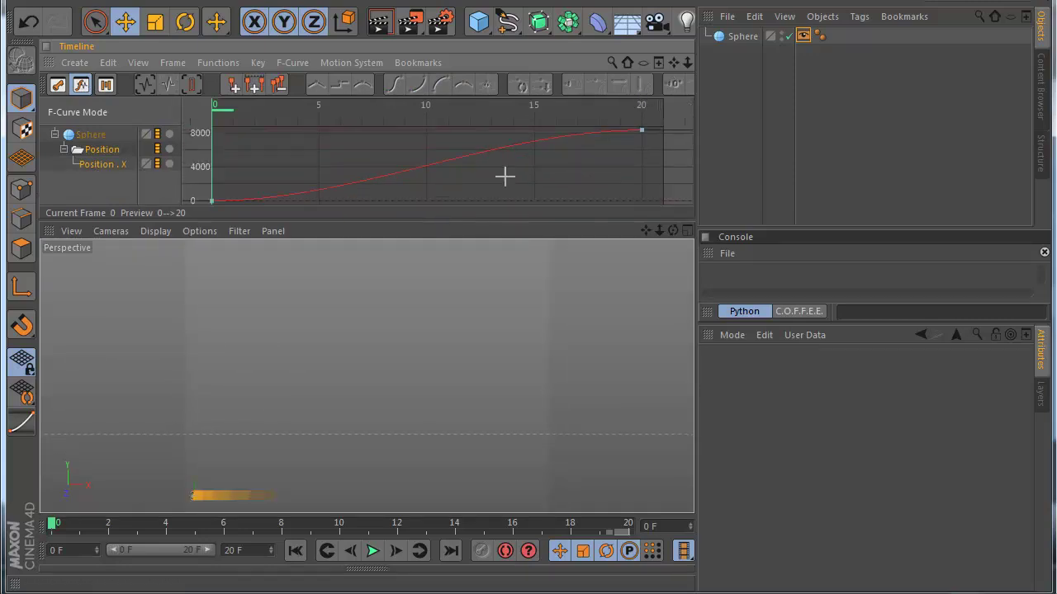
pyautogui.hotkey('ctrl', 'a')
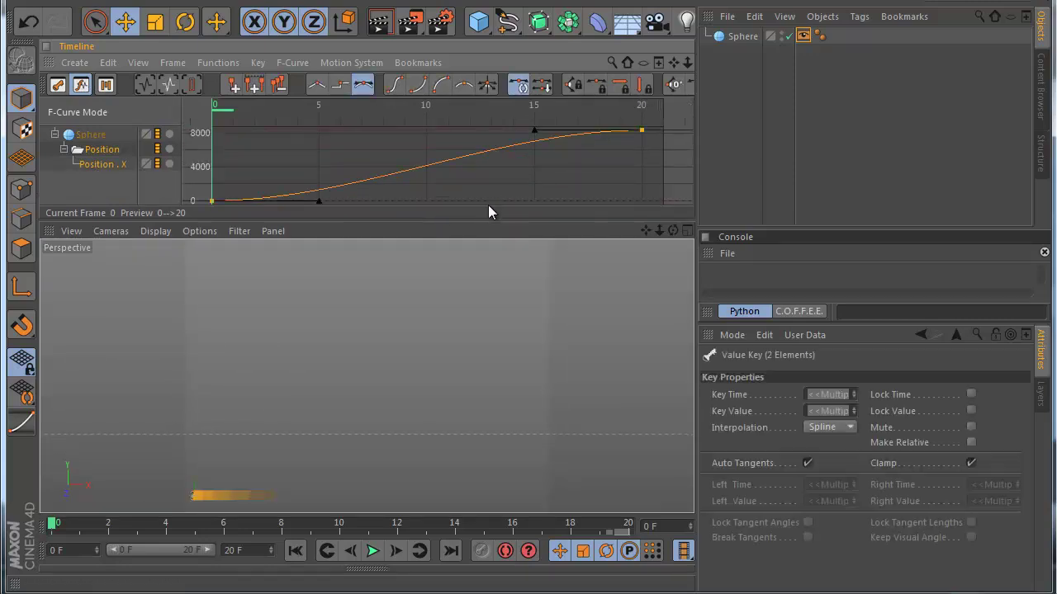
pyautogui.click(25, 421)
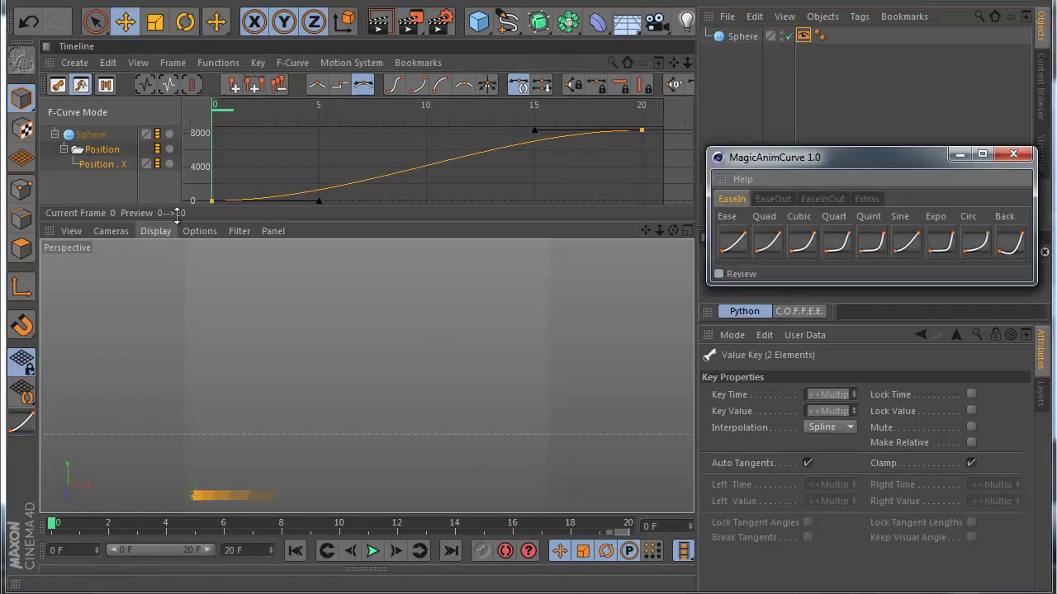
# Step: Cycle through the EaseIn presets (Quad, Cubic, Quart, Quint, Sine, Expo, Back), settling on plain Ease
pyautogui.click(767, 248)
pyautogui.click(800, 241)
pyautogui.click(835, 242)
pyautogui.click(865, 246)
pyautogui.click(905, 241)
pyautogui.click(942, 242)
pyautogui.click(1004, 248)
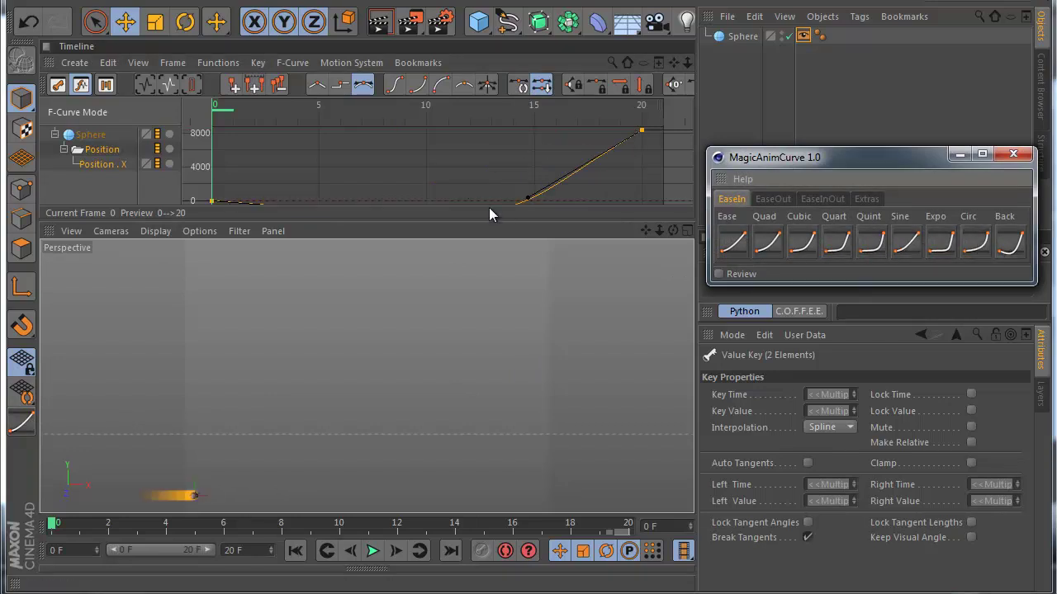
pyautogui.click(740, 246)
pyautogui.click(767, 241)
pyautogui.click(801, 242)
pyautogui.click(871, 241)
pyautogui.click(739, 248)
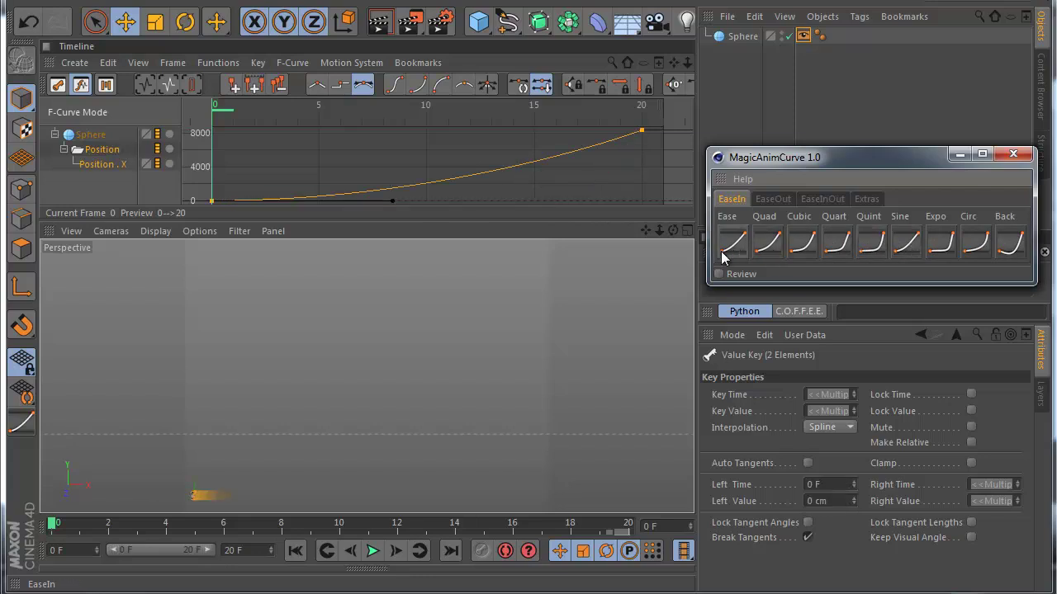
# Step: Play the eased animation and rewind to the first frame
pyautogui.click(373, 551)
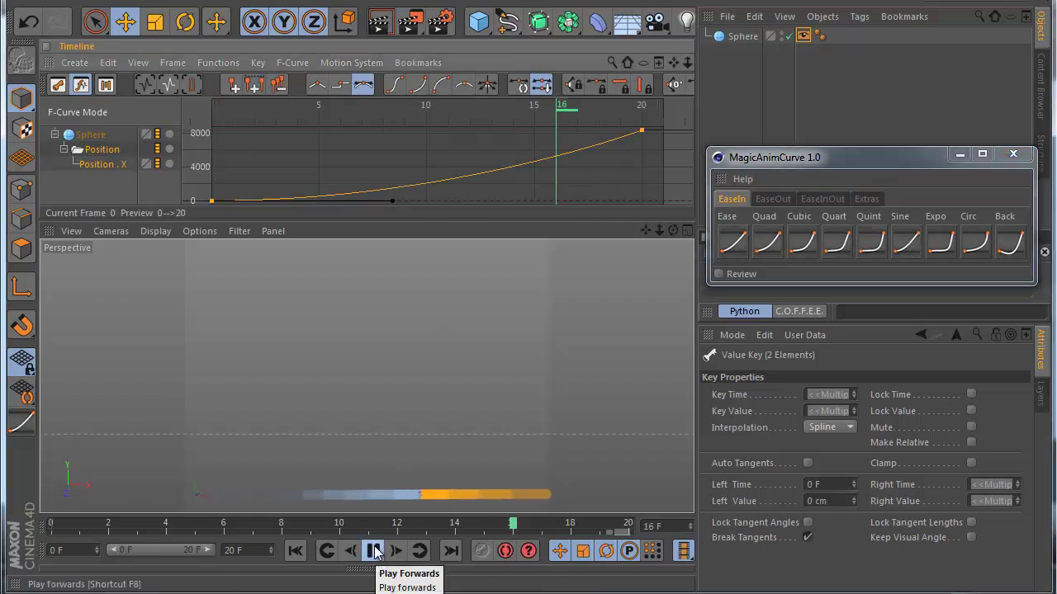
pyautogui.click(373, 550)
pyautogui.click(373, 551)
pyautogui.click(295, 551)
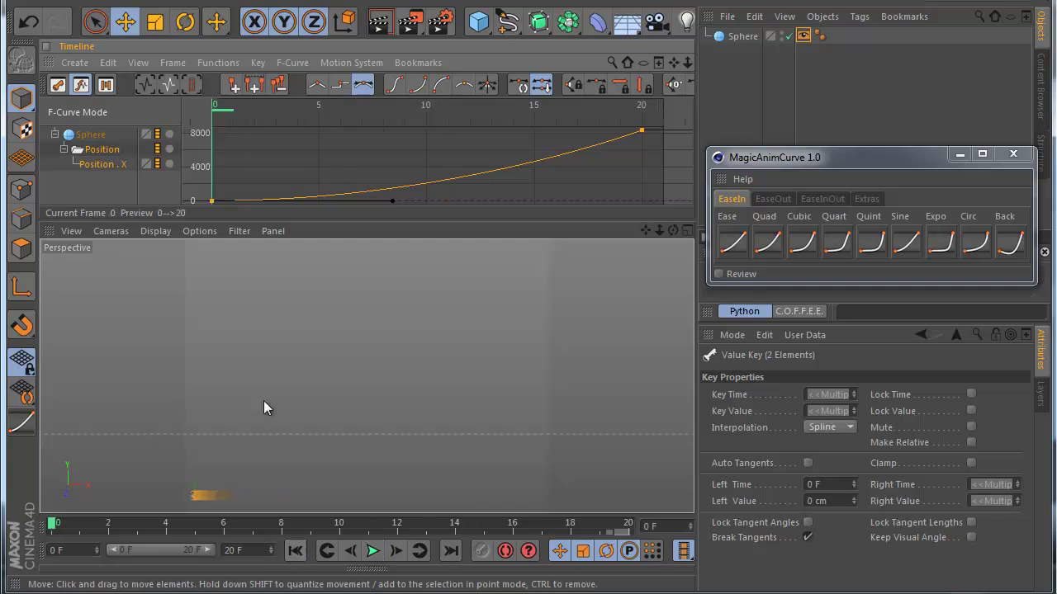
# Step: Turn on Review and reapply EaseIn Ease, Quad, Cubic, Quint, ending on Expo
pyautogui.click(720, 275)
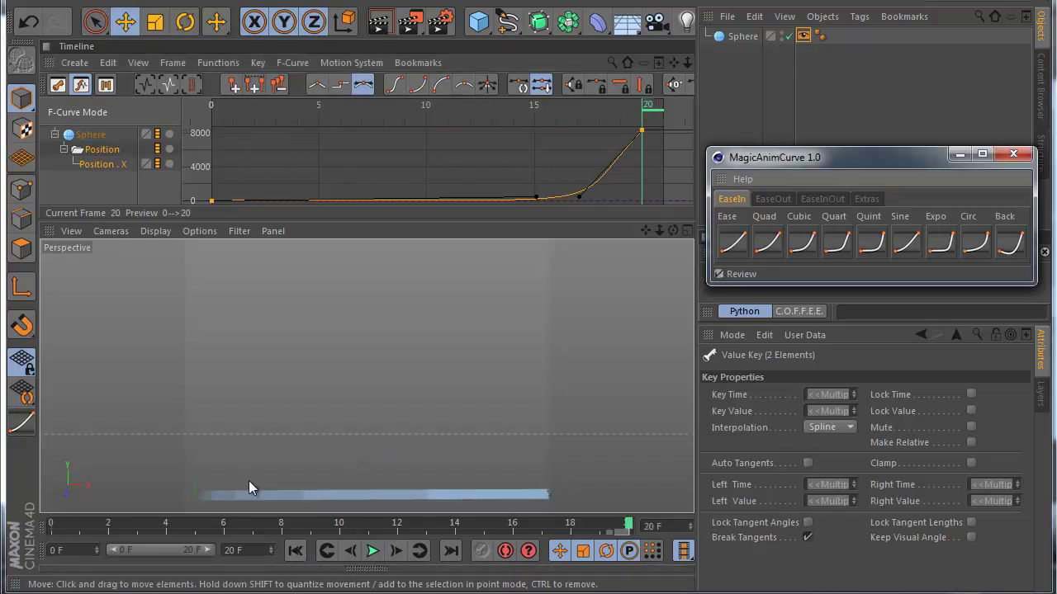
pyautogui.click(738, 246)
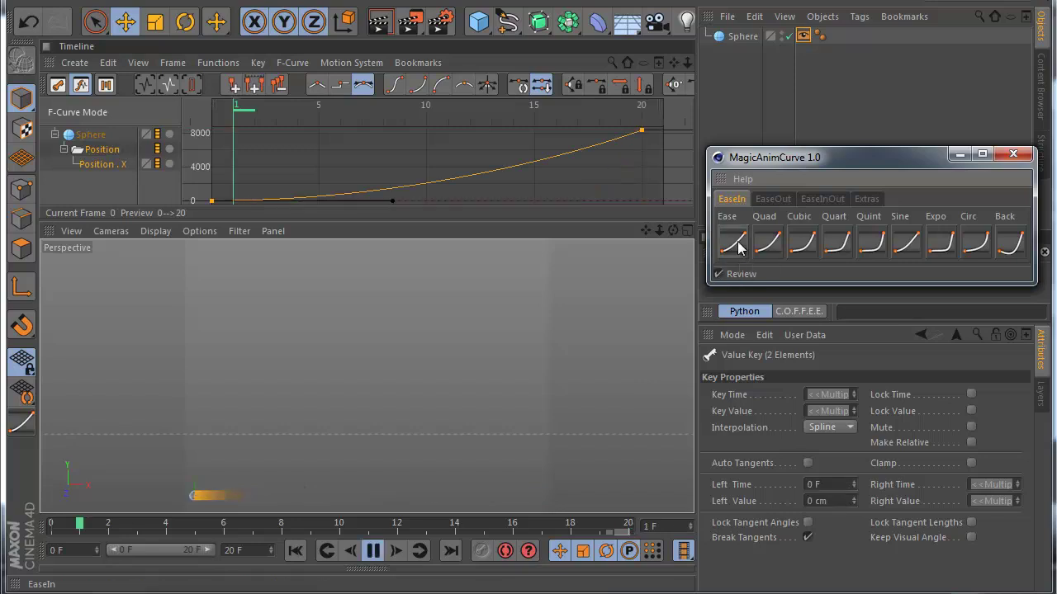
pyautogui.click(782, 247)
pyautogui.click(805, 248)
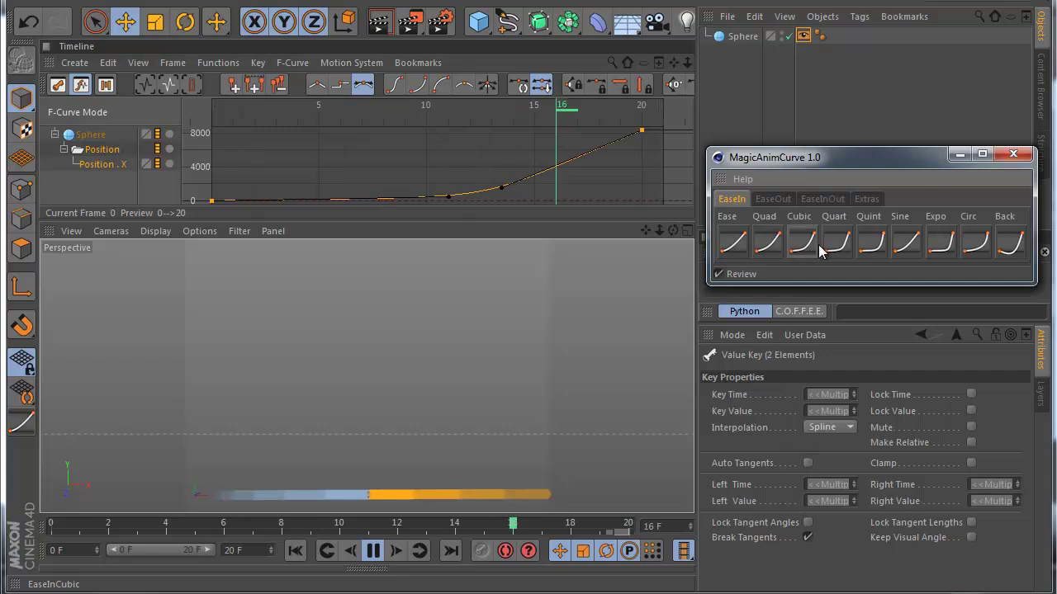
pyautogui.click(873, 246)
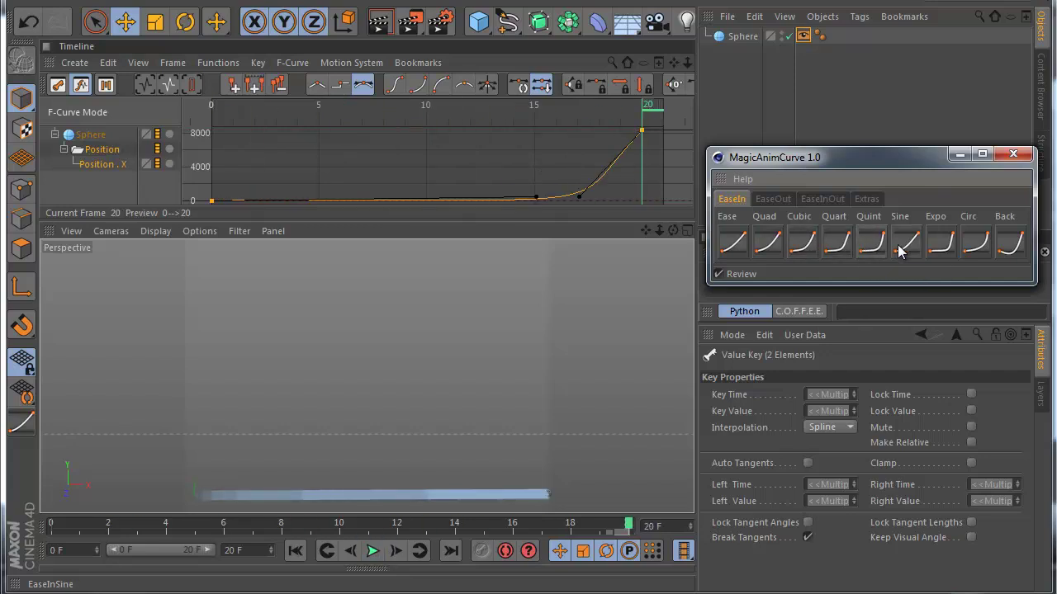
pyautogui.click(945, 257)
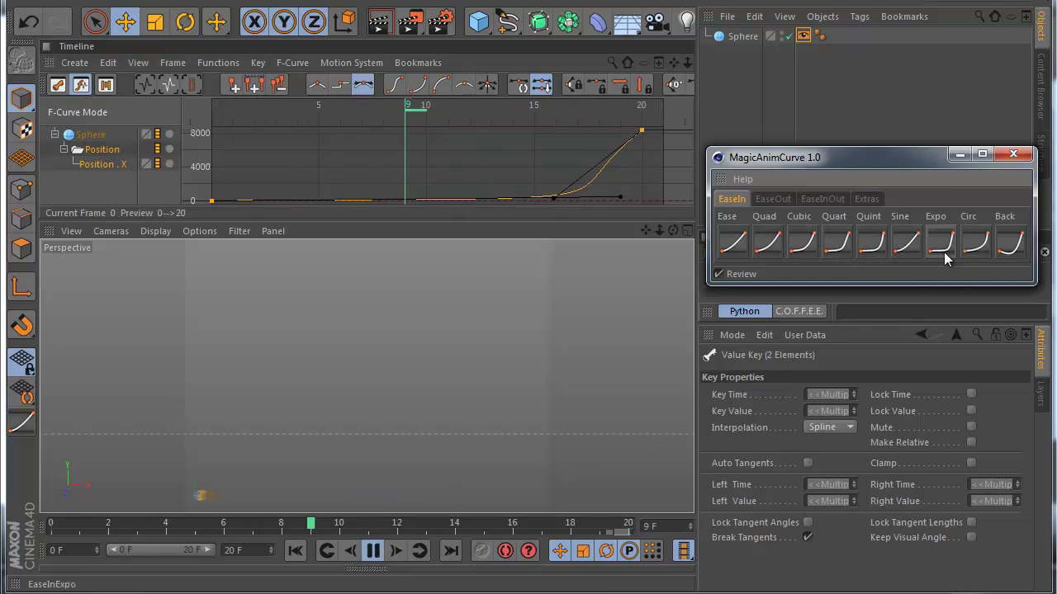
# Step: Try EaseOut presets (Quart, Quint, Sine) and EaseInOut presets (Cubic, Quint, Sine) on the curve
pyautogui.click(774, 201)
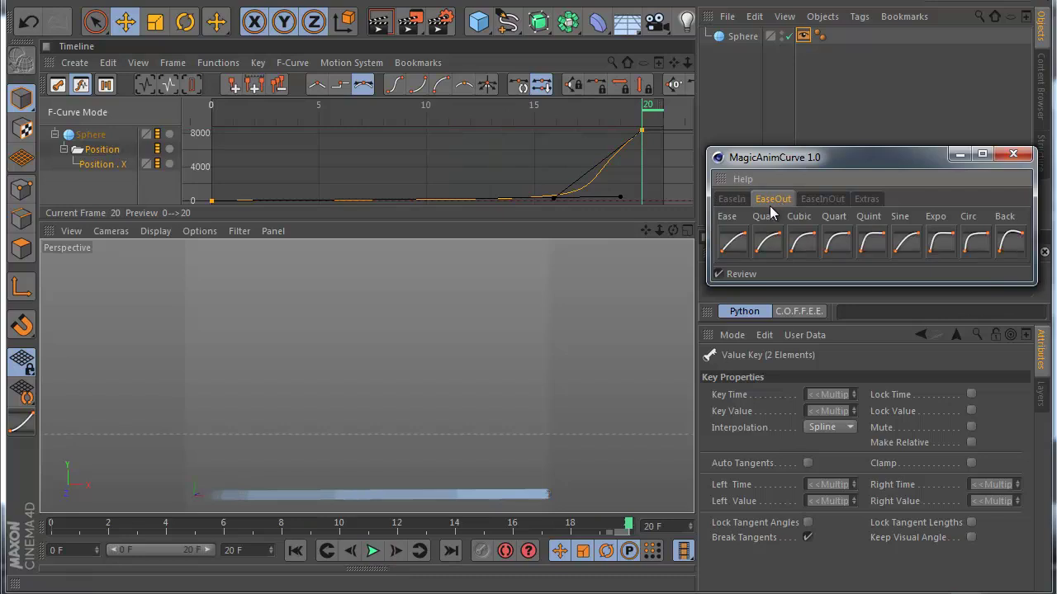
pyautogui.click(836, 242)
pyautogui.click(871, 243)
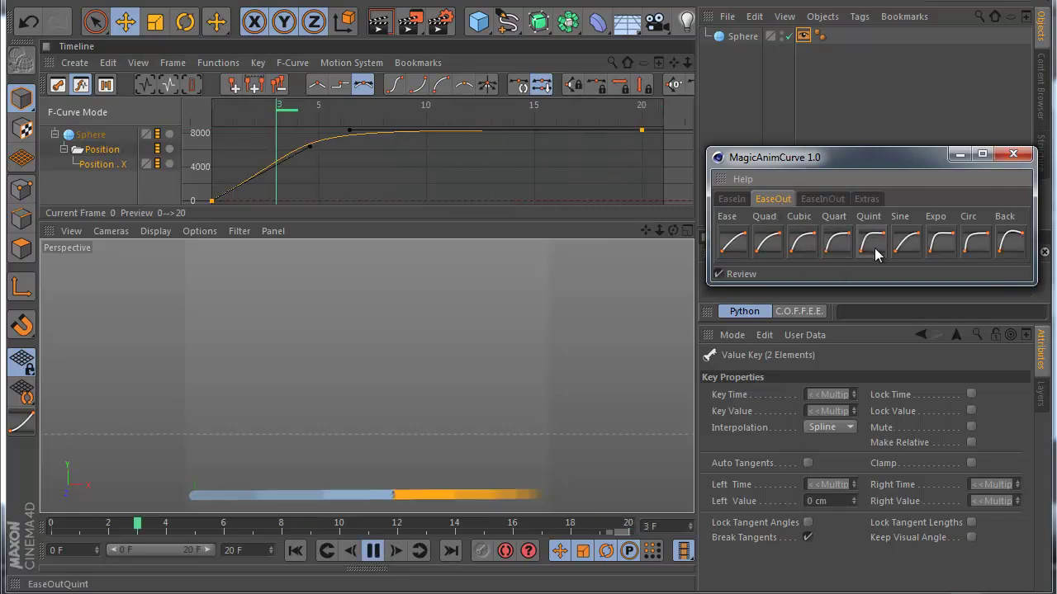
pyautogui.click(913, 251)
pyautogui.click(823, 200)
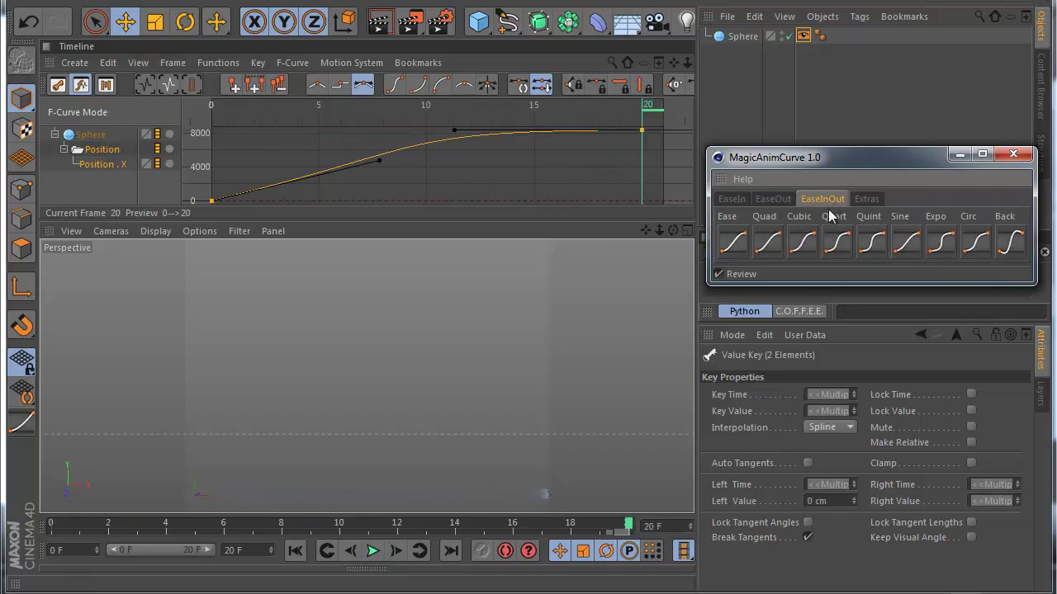
pyautogui.click(803, 242)
pyautogui.click(871, 242)
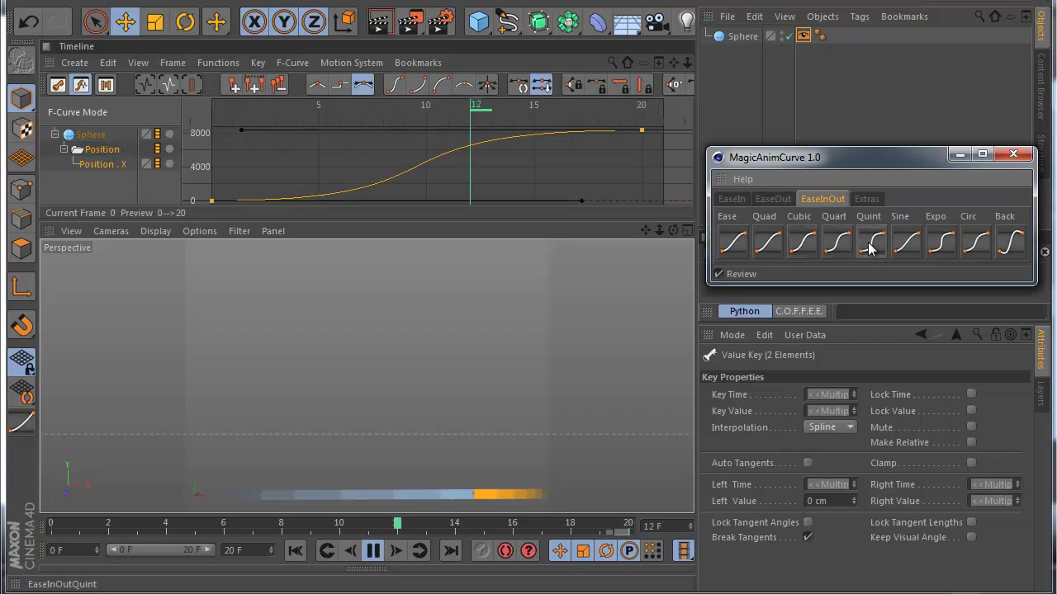
pyautogui.click(922, 244)
# Step: Apply Extras Linear, then Extras Ease, and zoom the F-curve graph out
pyautogui.click(866, 200)
pyautogui.click(732, 248)
pyautogui.click(768, 246)
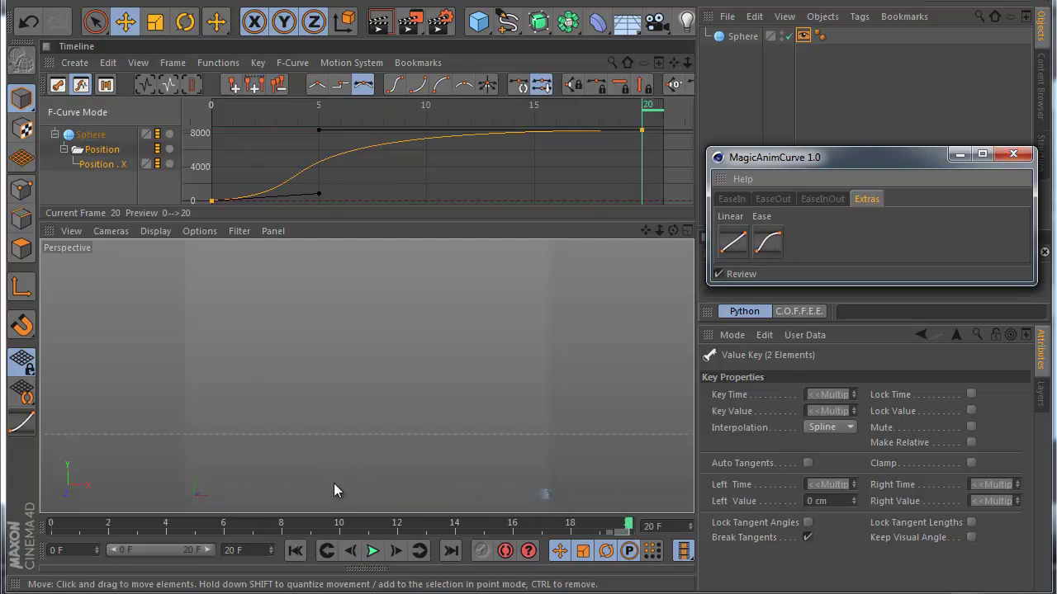
pyautogui.moveTo(671, 65); pyautogui.dragTo(537, 211)
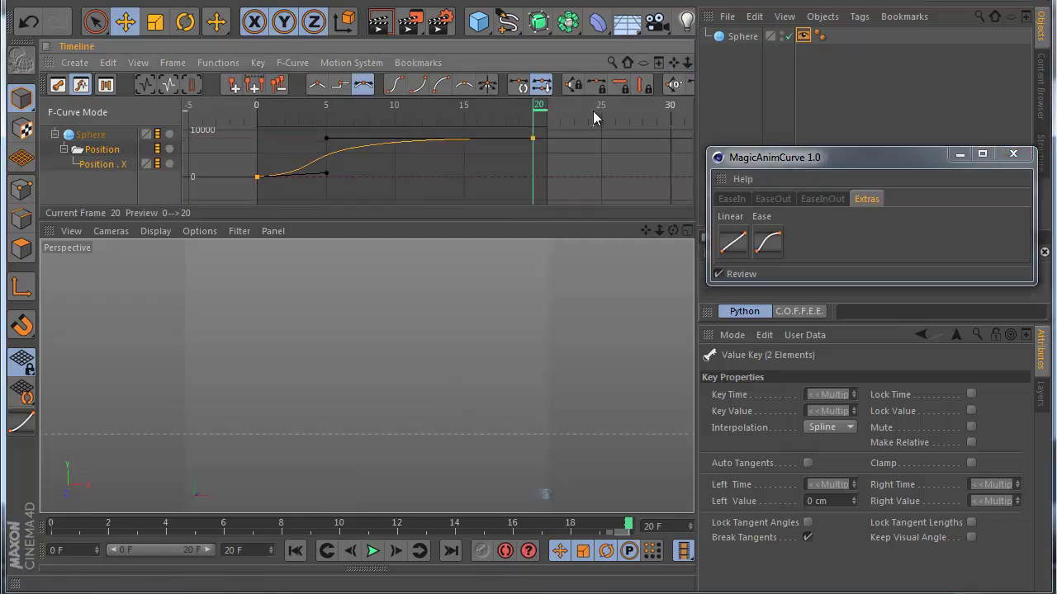
# Step: Ctrl-drag the Sphere to create Sphere.1 and select both keys of its Position.X curve
pyautogui.click(733, 38)
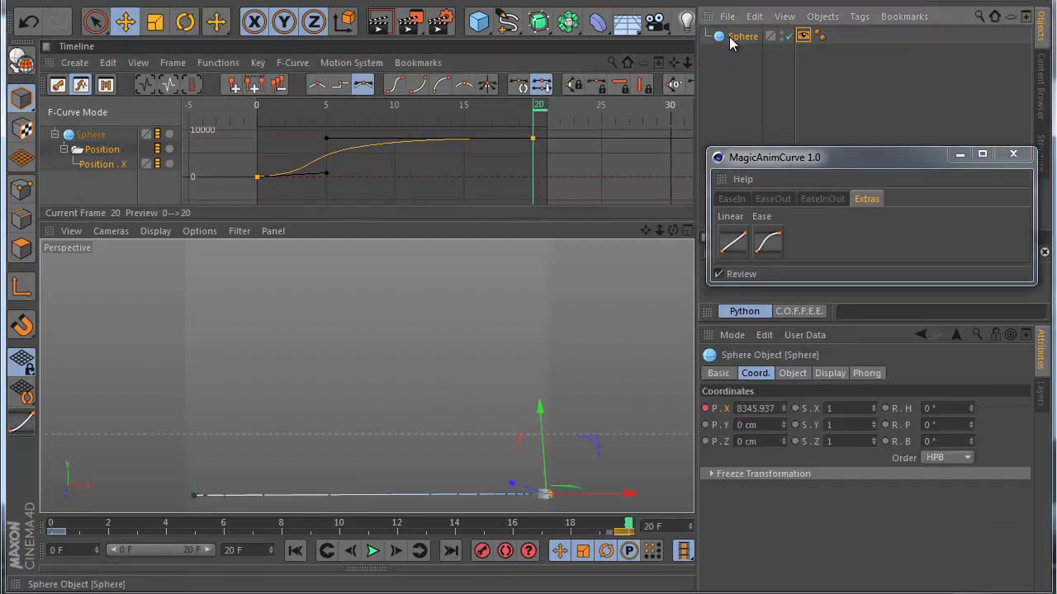
pyautogui.keyDown('ctrl'); pyautogui.moveTo(733, 46); pyautogui.dragTo(739, 54); pyautogui.keyUp('ctrl')
pyautogui.click(104, 164)
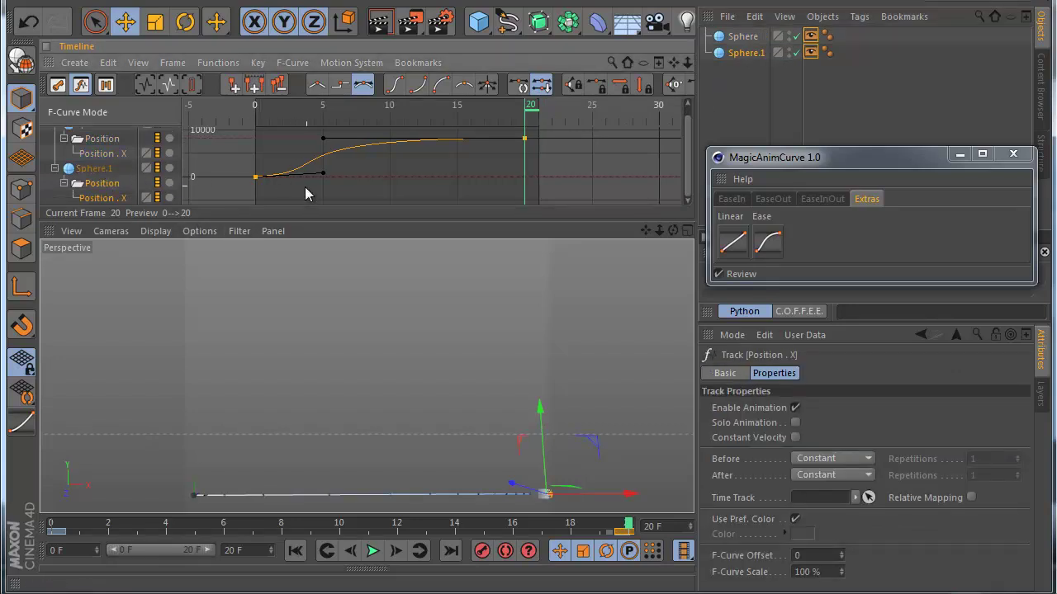
pyautogui.click(364, 188)
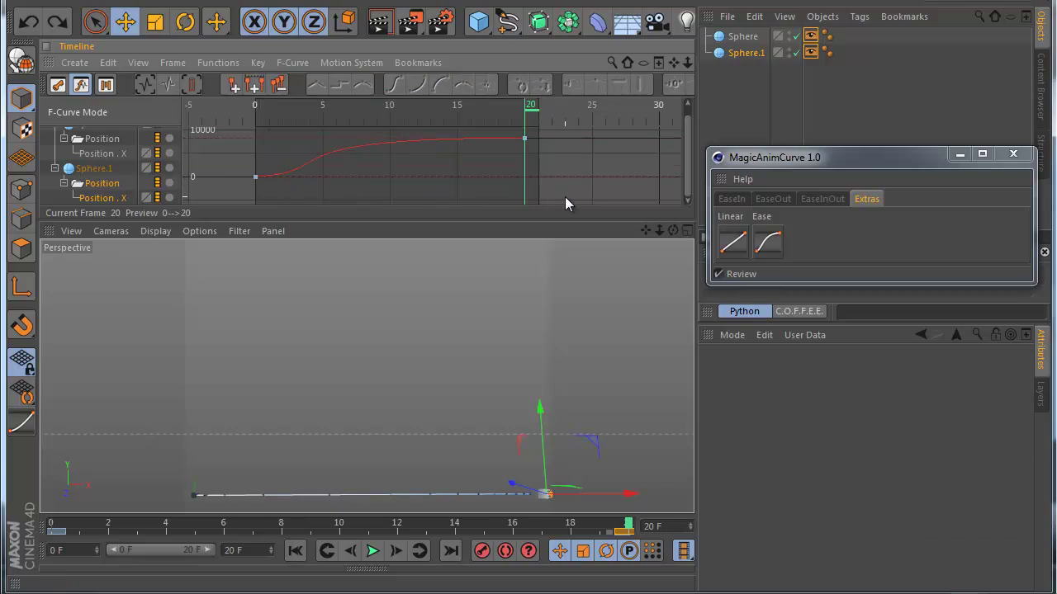
pyautogui.hotkey('ctrl', 'a')
pyautogui.moveTo(574, 195); pyautogui.dragTo(223, 122)
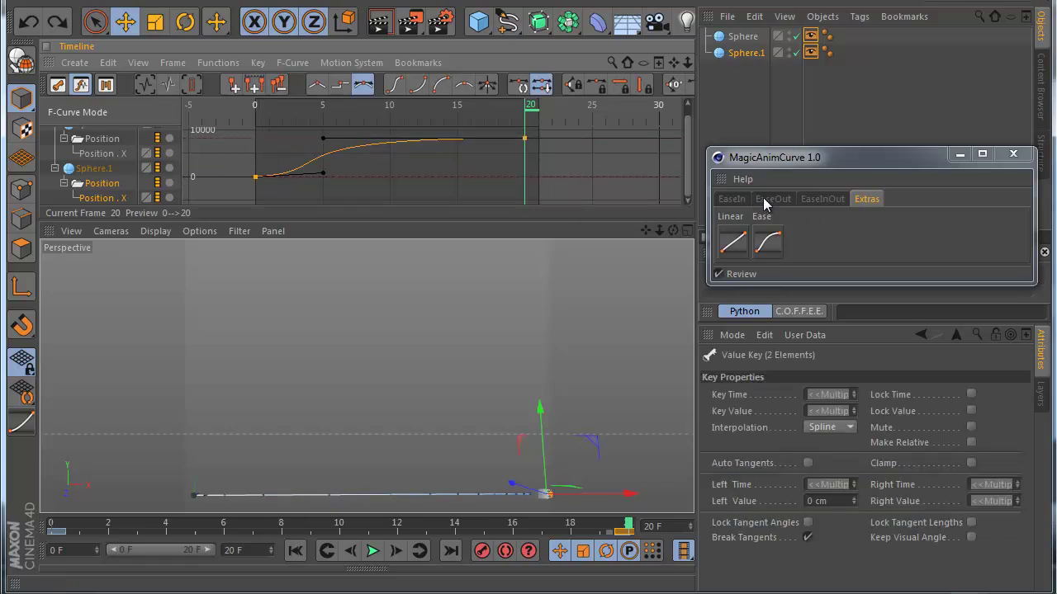
# Step: Apply the EaseIn Ease preset to Sphere.1's curve and play from the first frame
pyautogui.click(731, 199)
pyautogui.click(732, 248)
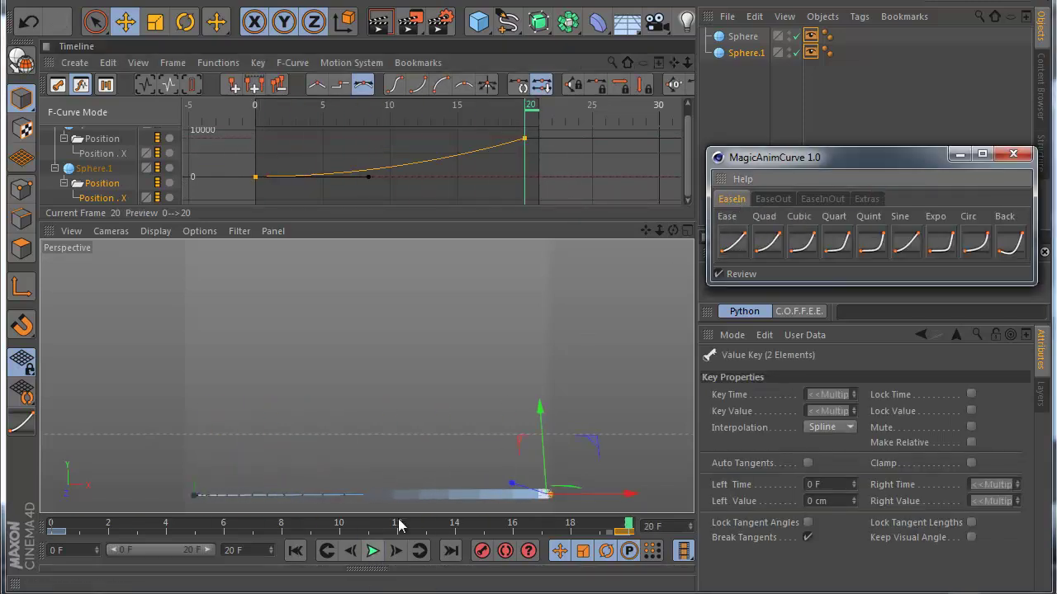
pyautogui.click(324, 551)
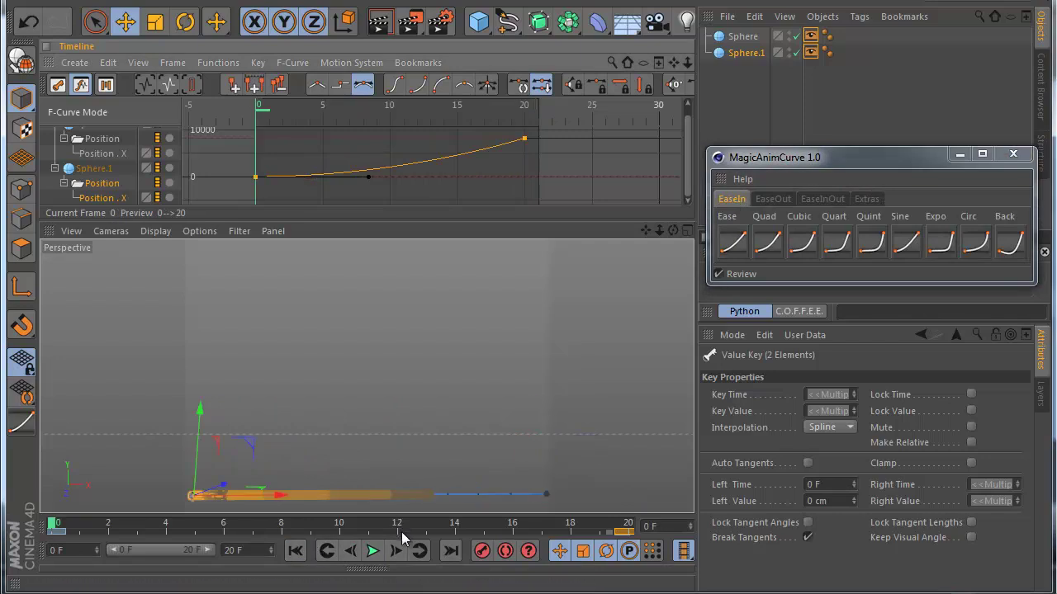
pyautogui.click(374, 552)
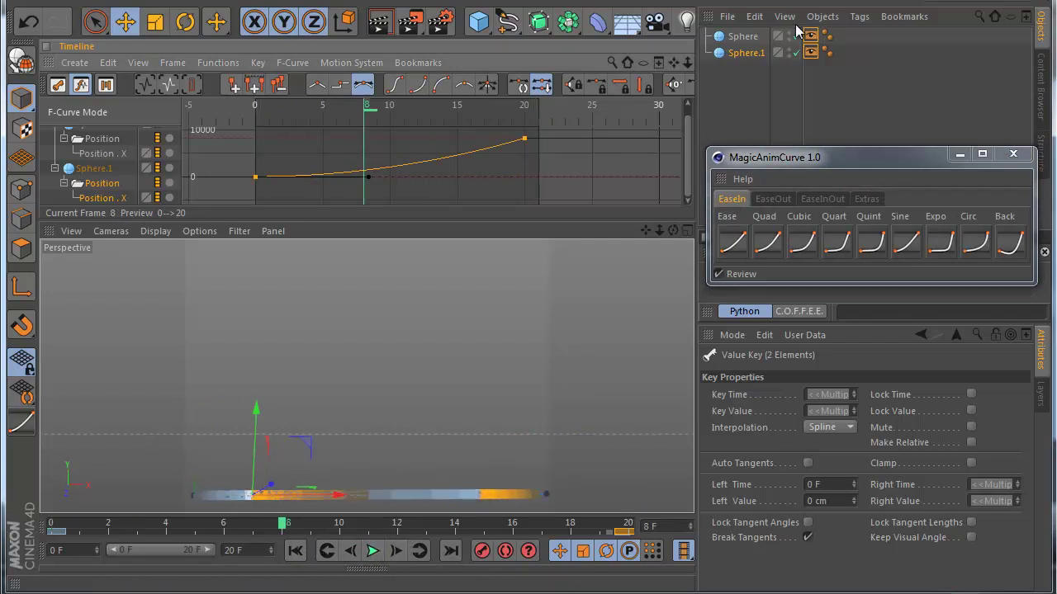
# Step: Group Sphere.1 under a Null raised about 380 cm in Y, then play both spheres
pyautogui.rightClick(747, 53)
pyautogui.click(780, 465)
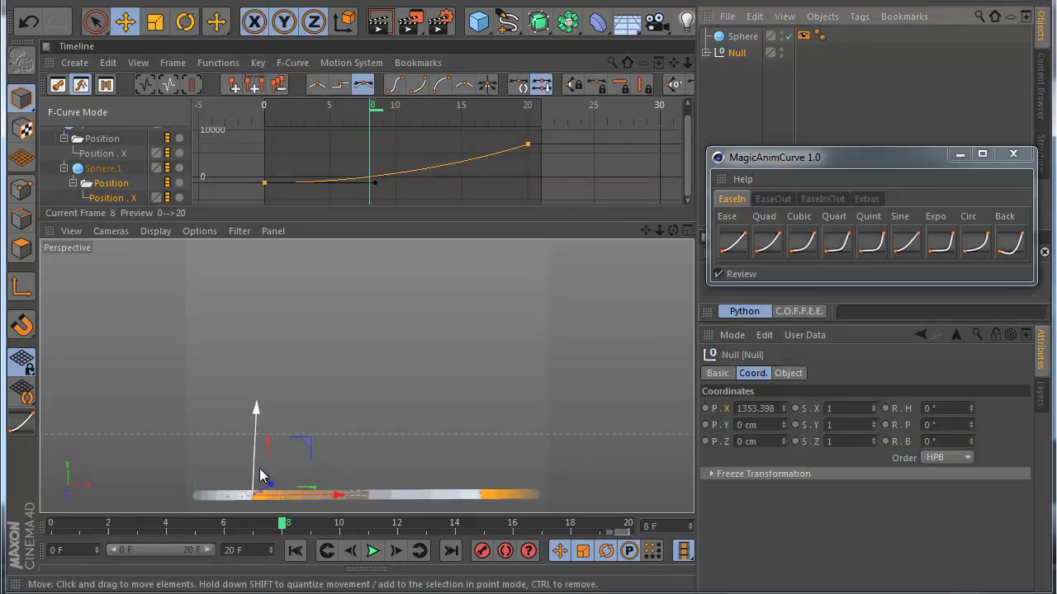
pyautogui.moveTo(256, 446); pyautogui.dragTo(256, 429)
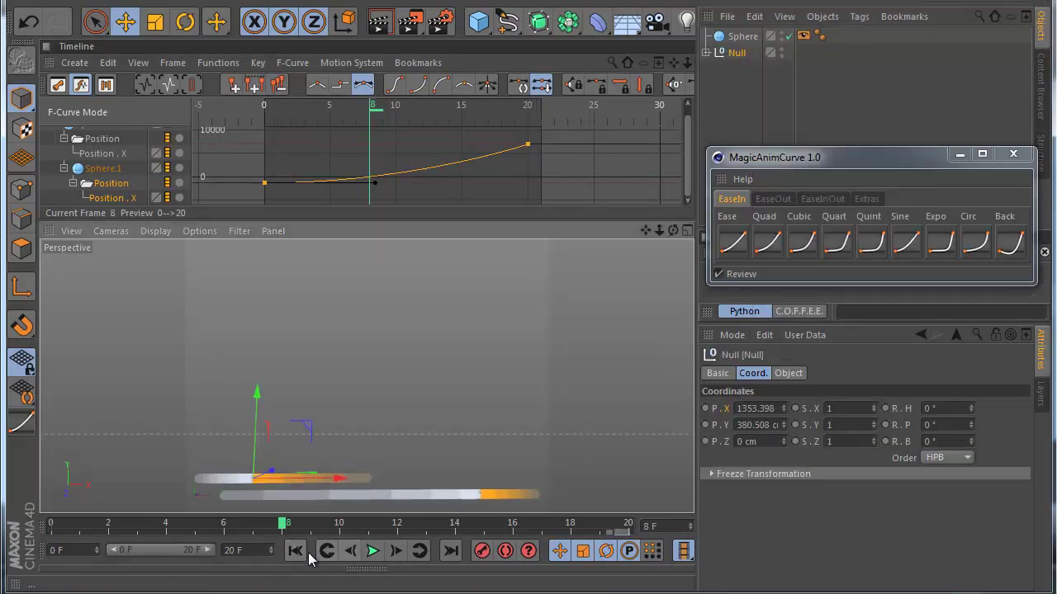
pyautogui.click(296, 551)
pyautogui.click(373, 551)
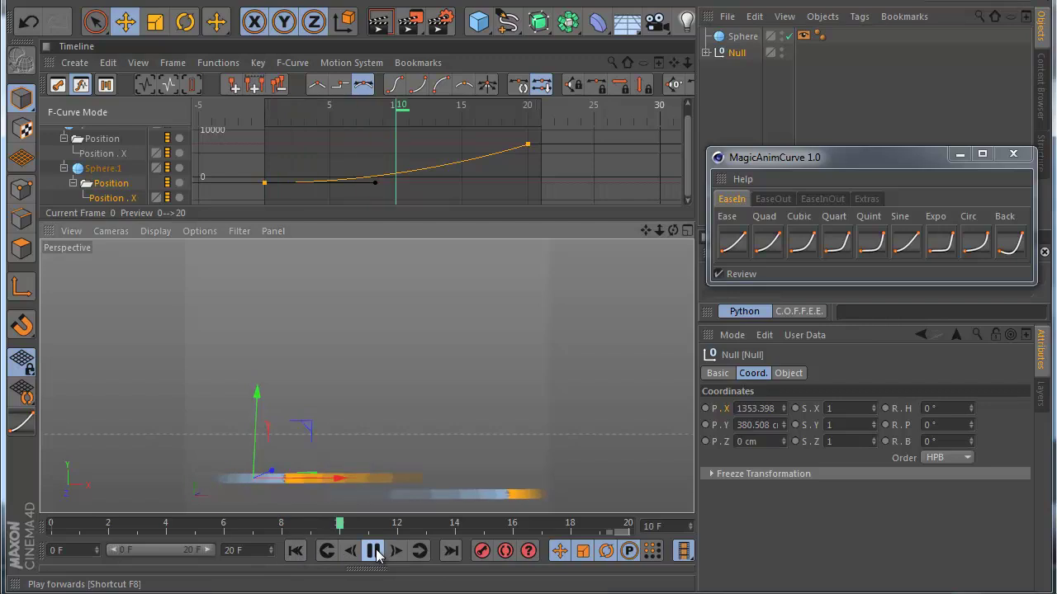
pyautogui.press('F8')
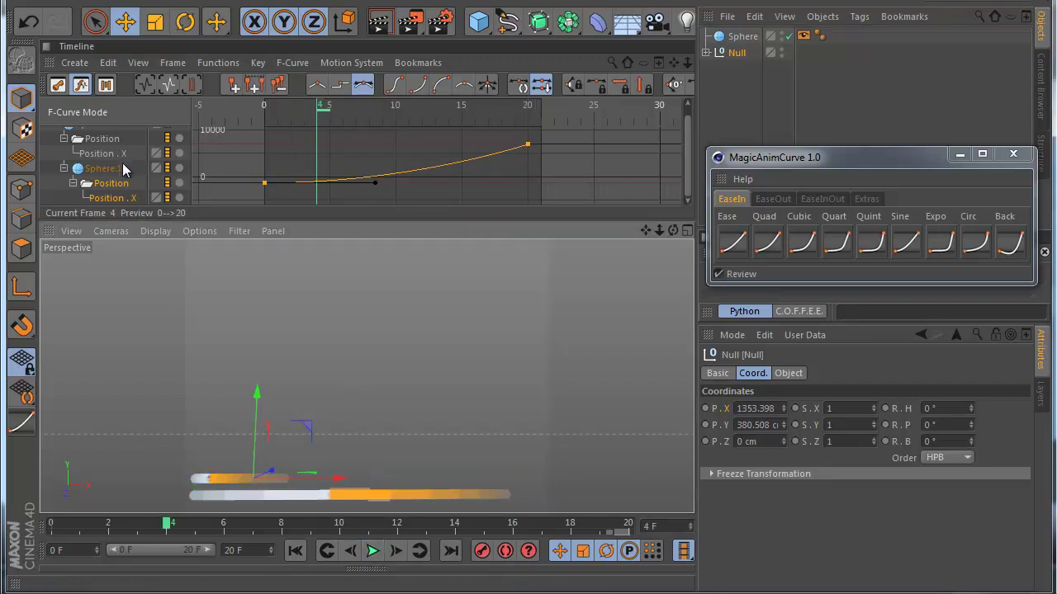
# Step: Apply the EaseIn Quart preset to the copy's Position.X track and rewind
pyautogui.click(131, 197)
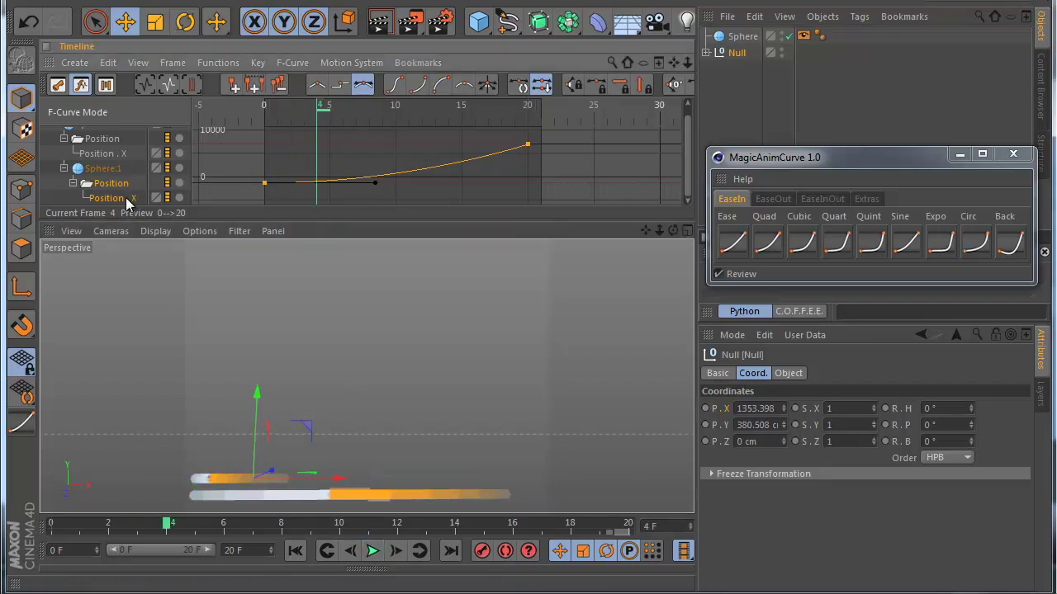
pyautogui.click(841, 244)
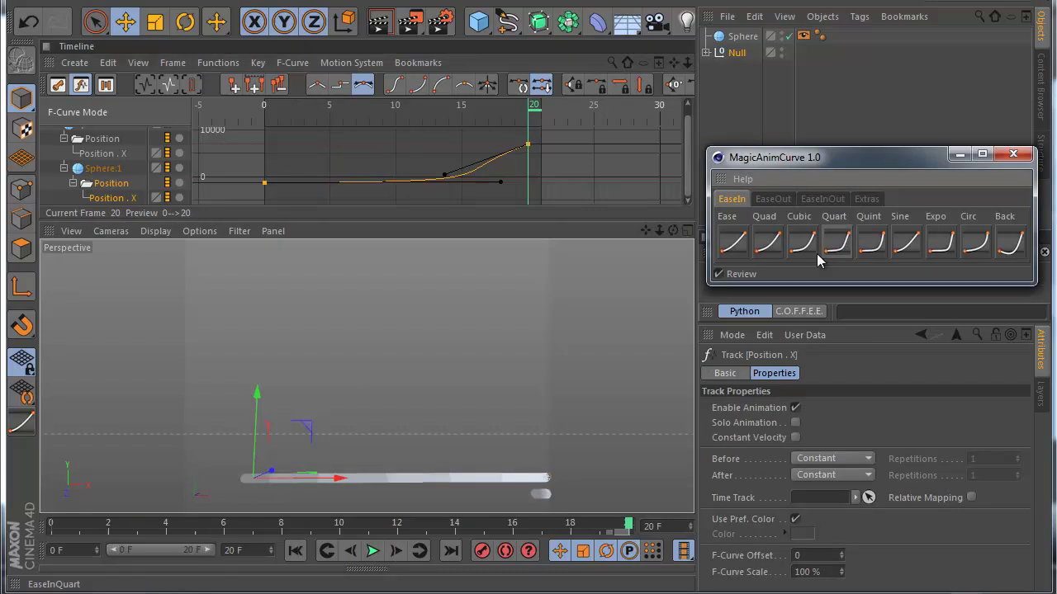
pyautogui.click(294, 550)
# Step: Apply the EaseIn Sine preset to the original Sphere's Position.X track
pyautogui.click(121, 168)
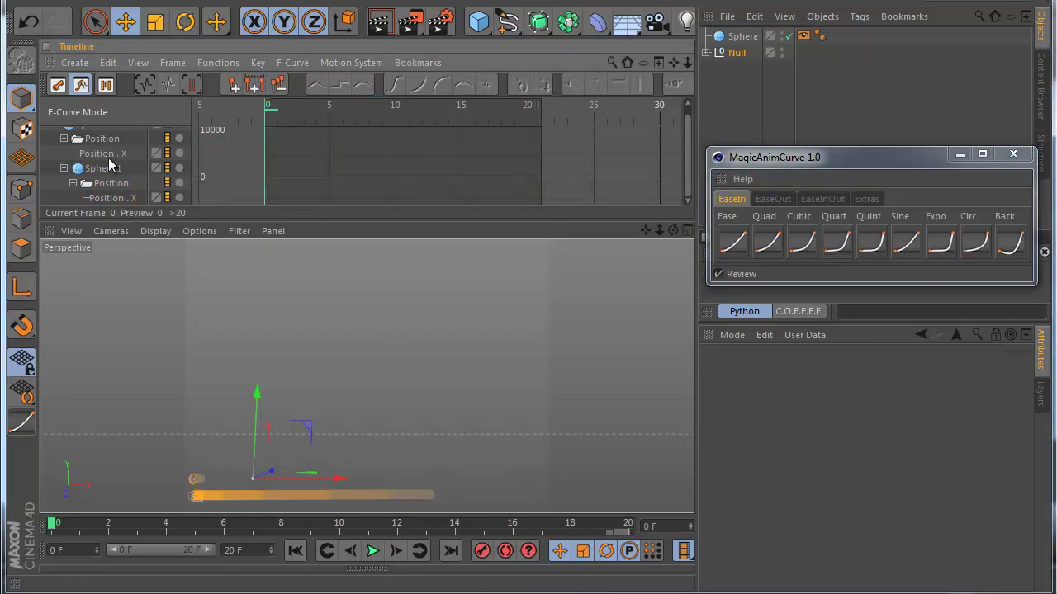
pyautogui.click(109, 155)
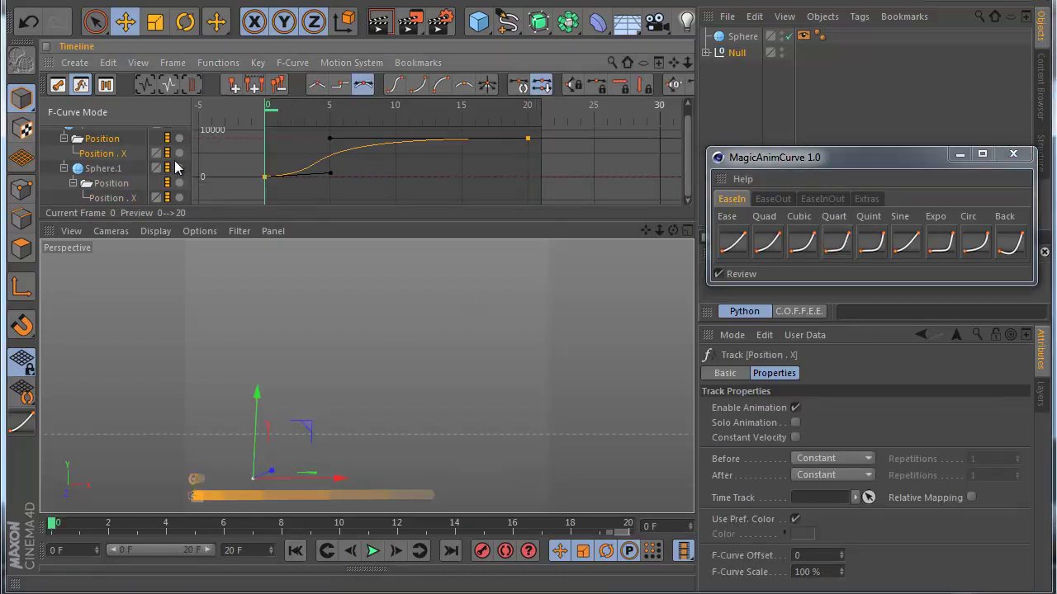
pyautogui.click(906, 242)
# Step: Play both spheres from the start, then scrub to frame 10 to compare their trails
pyautogui.click(295, 551)
pyautogui.click(394, 552)
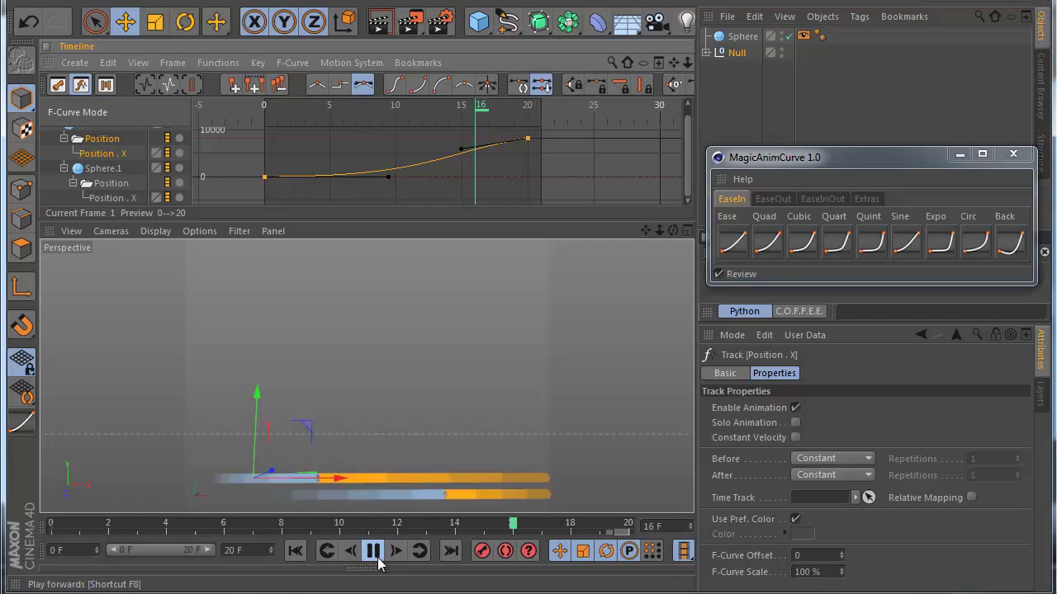
pyautogui.click(758, 131)
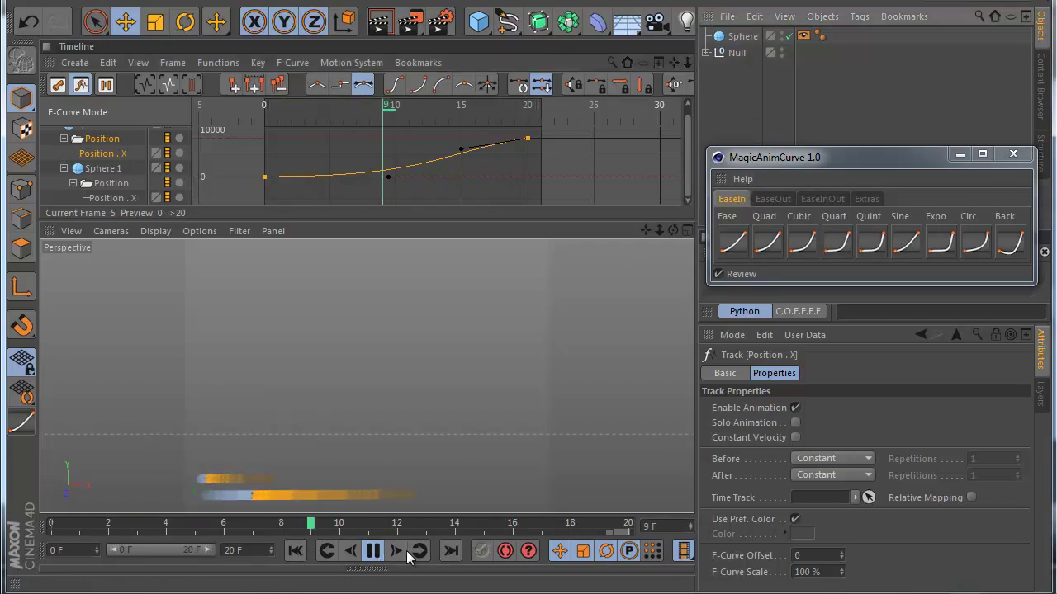
pyautogui.click(372, 551)
pyautogui.click(295, 551)
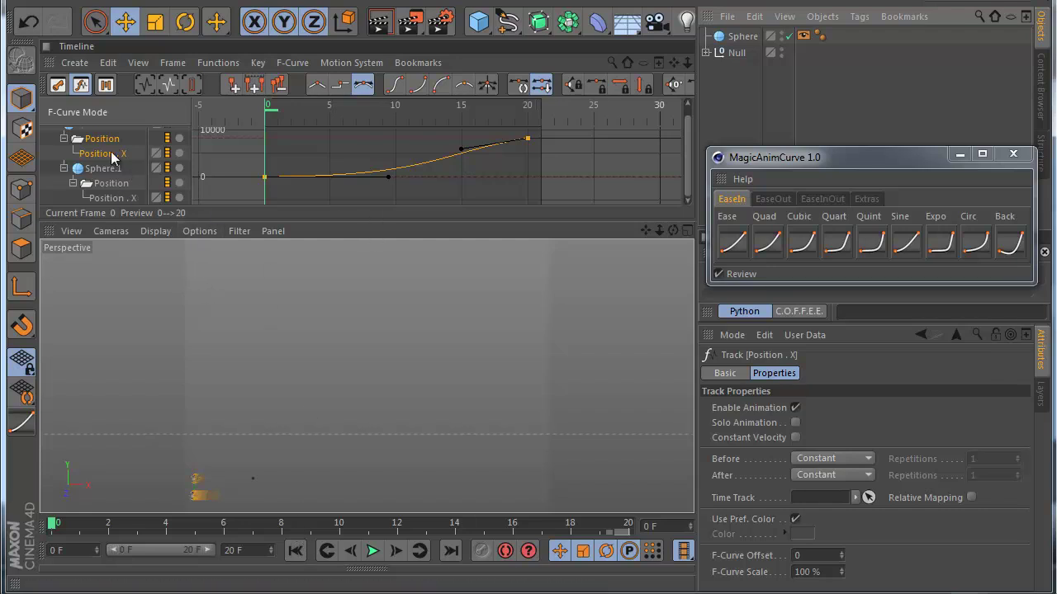
pyautogui.moveTo(189, 523); pyautogui.dragTo(343, 526)
# Step: Key the Sphere's Y at frame 0, record a raised Y key (3099.763) later, and play the arc
pyautogui.click(742, 36)
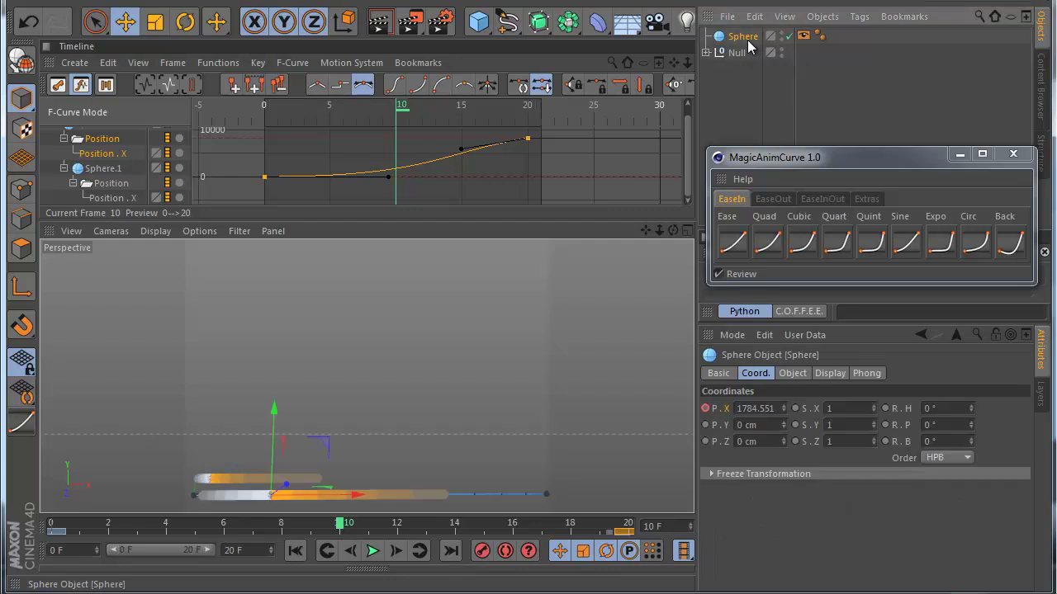
pyautogui.click(295, 550)
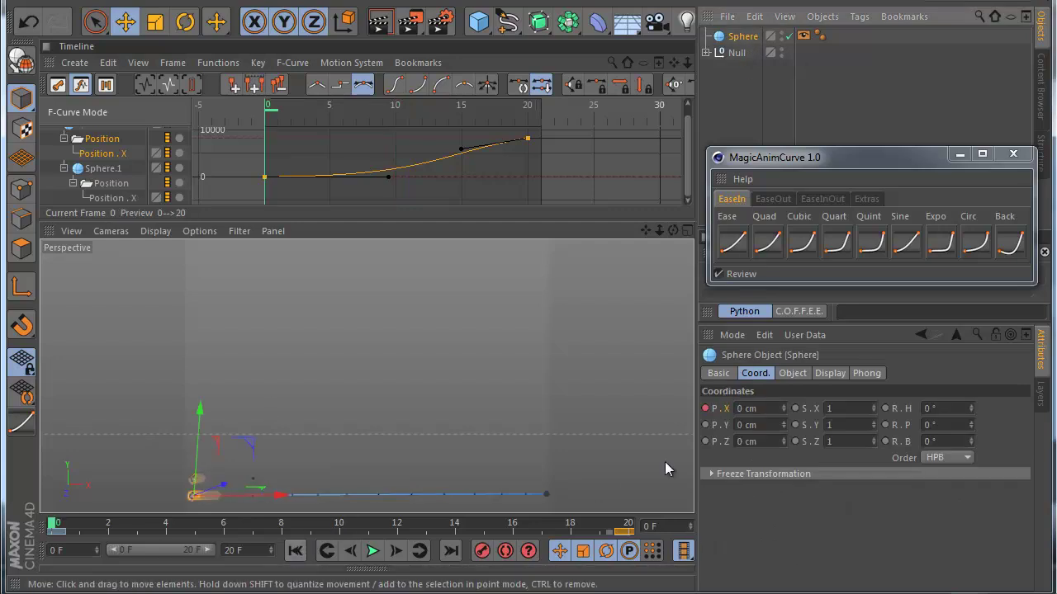
pyautogui.click(706, 424)
pyautogui.moveTo(51, 529); pyautogui.dragTo(343, 529)
pyautogui.moveTo(277, 417); pyautogui.dragTo(287, 306)
pyautogui.click(482, 550)
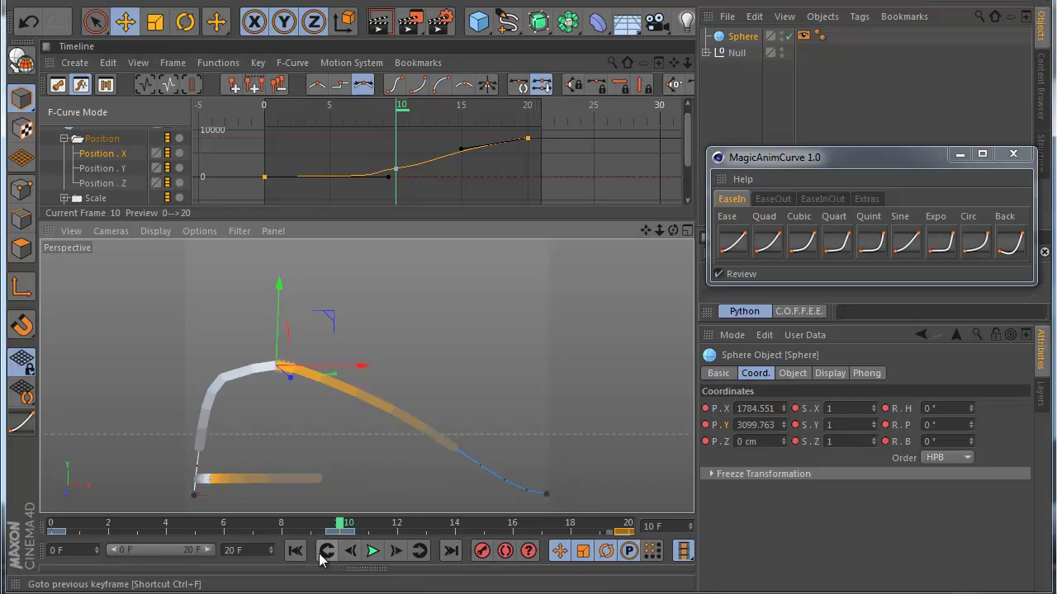
pyautogui.click(294, 551)
pyautogui.click(373, 551)
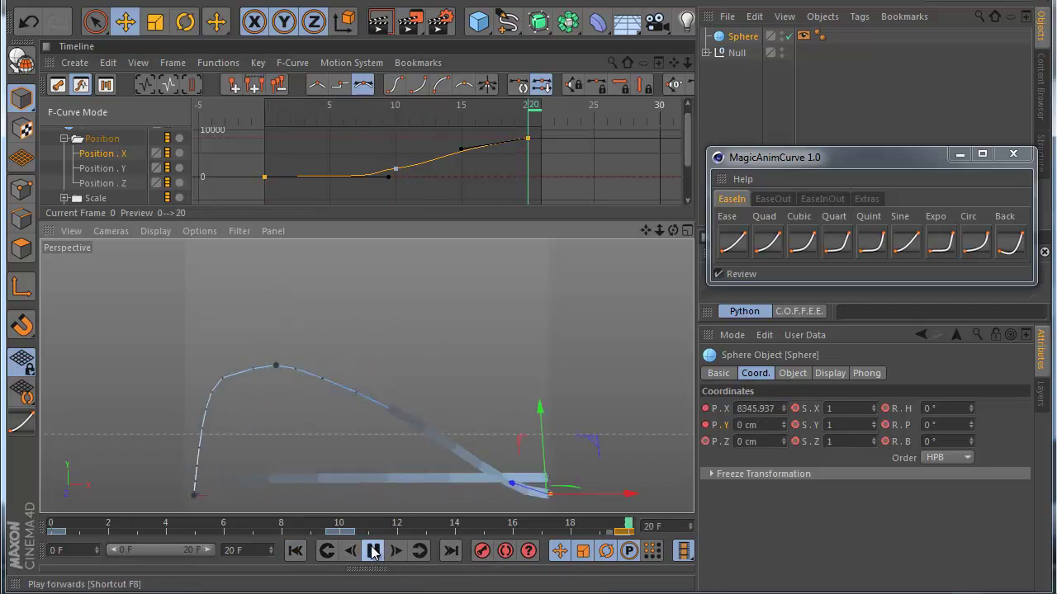
pyautogui.press('F8')
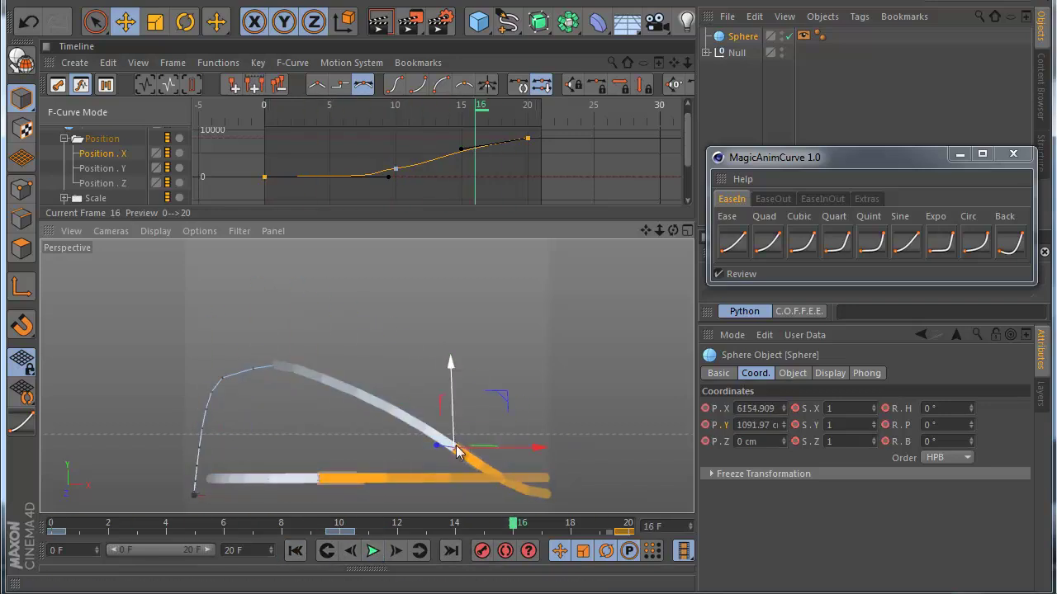
# Step: Delete the Null group with its copied sphere and rewind to frame 0
pyautogui.click(733, 52)
pyautogui.press('Delete')
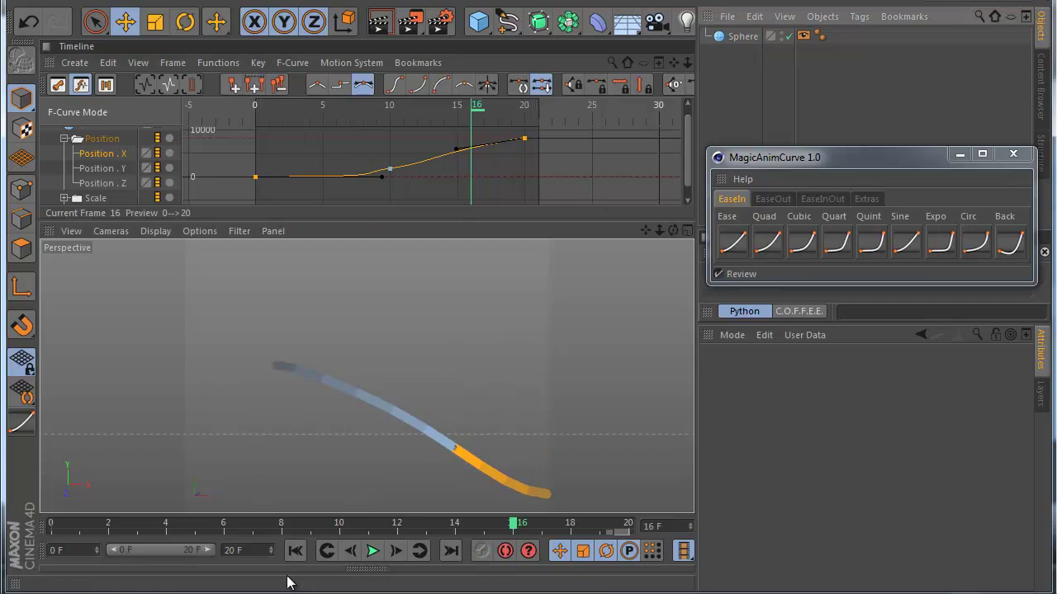
pyautogui.click(295, 551)
# Step: Select all three Position.X keys and try EaseIn Ease, Quad, Cubic, then EaseInOut Quint and Expo
pyautogui.click(374, 550)
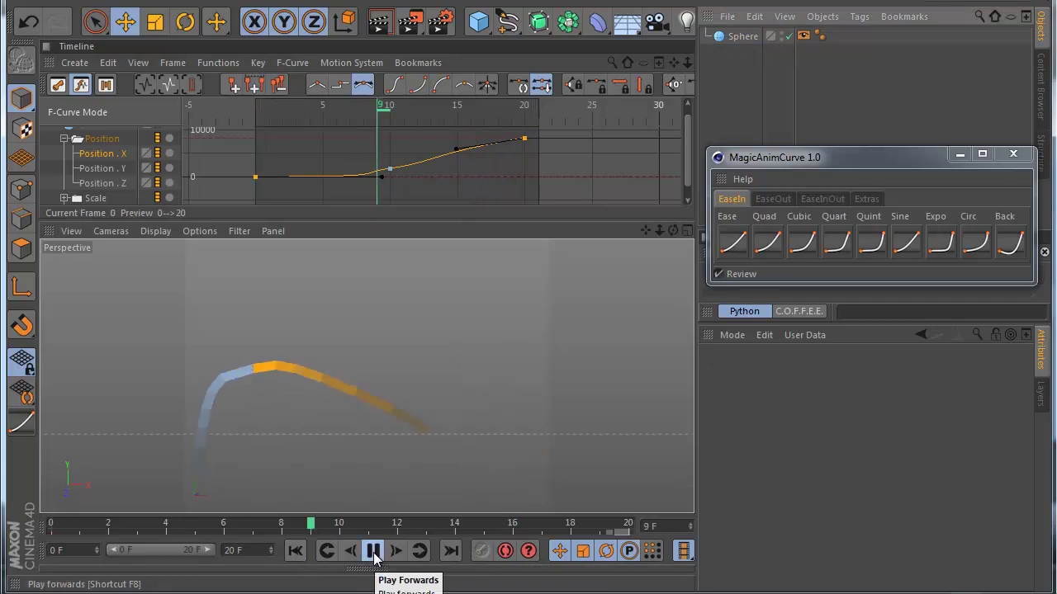
pyautogui.click(373, 550)
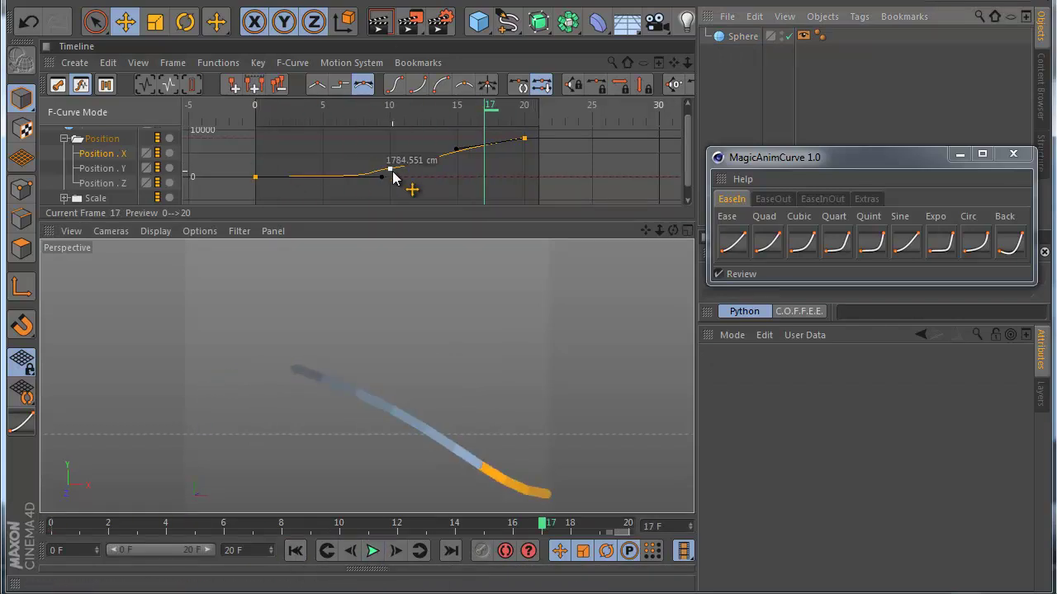
pyautogui.moveTo(535, 175); pyautogui.dragTo(224, 126)
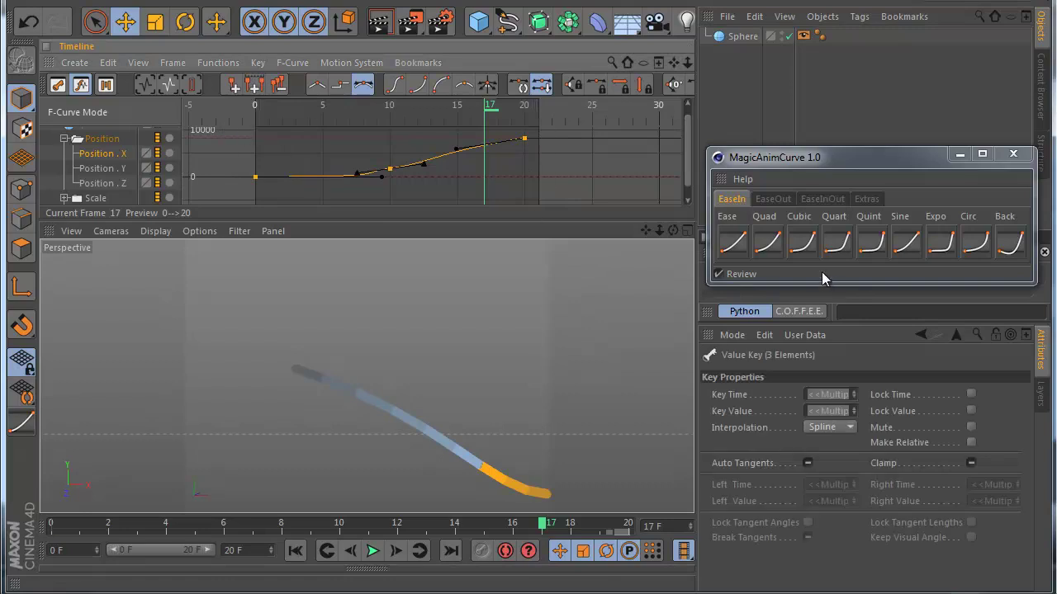
pyautogui.click(724, 242)
pyautogui.click(763, 249)
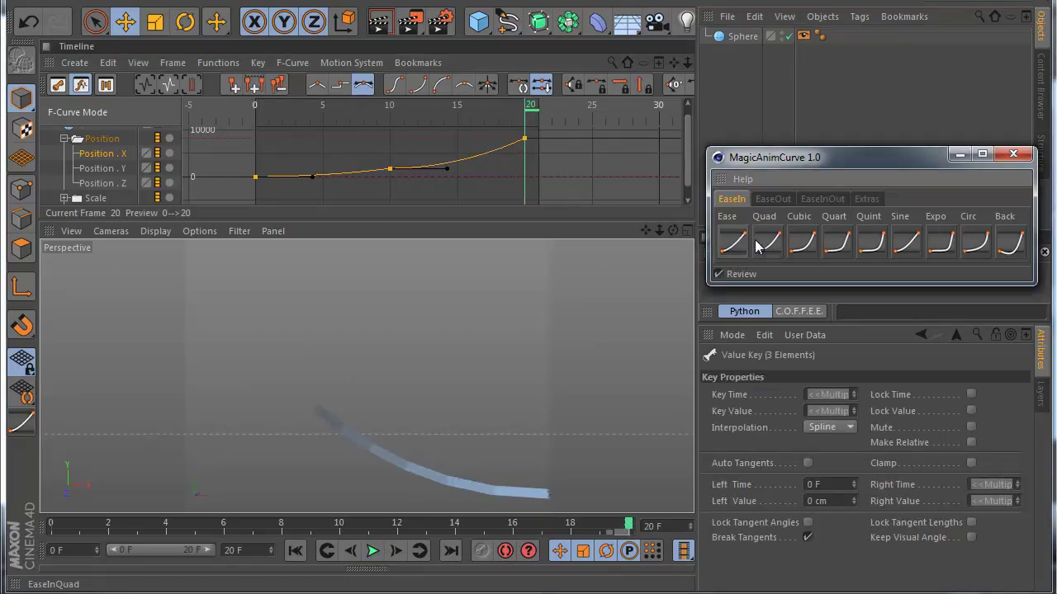
pyautogui.click(801, 241)
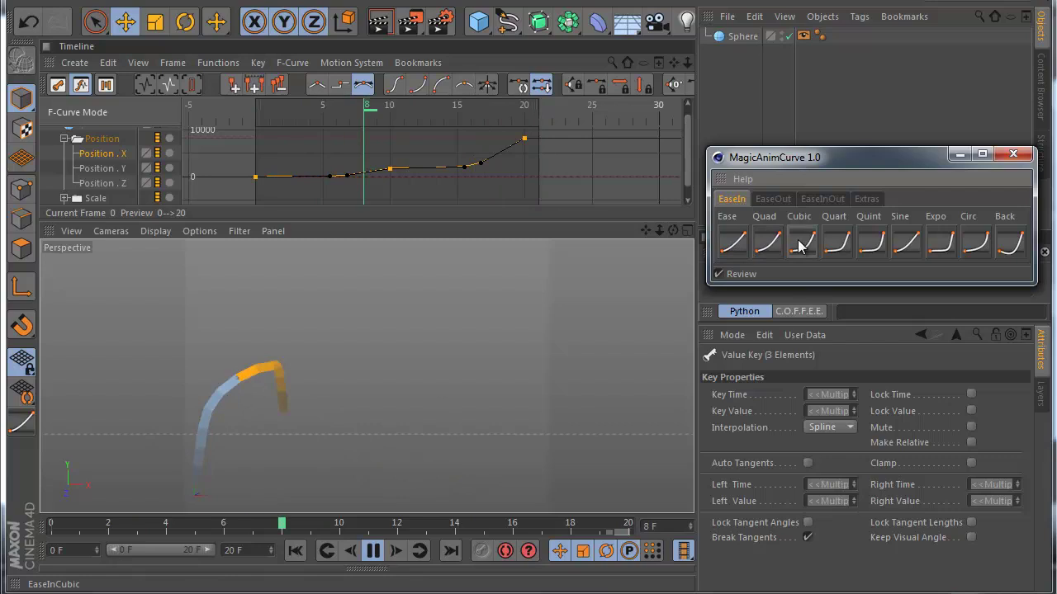
pyautogui.click(824, 201)
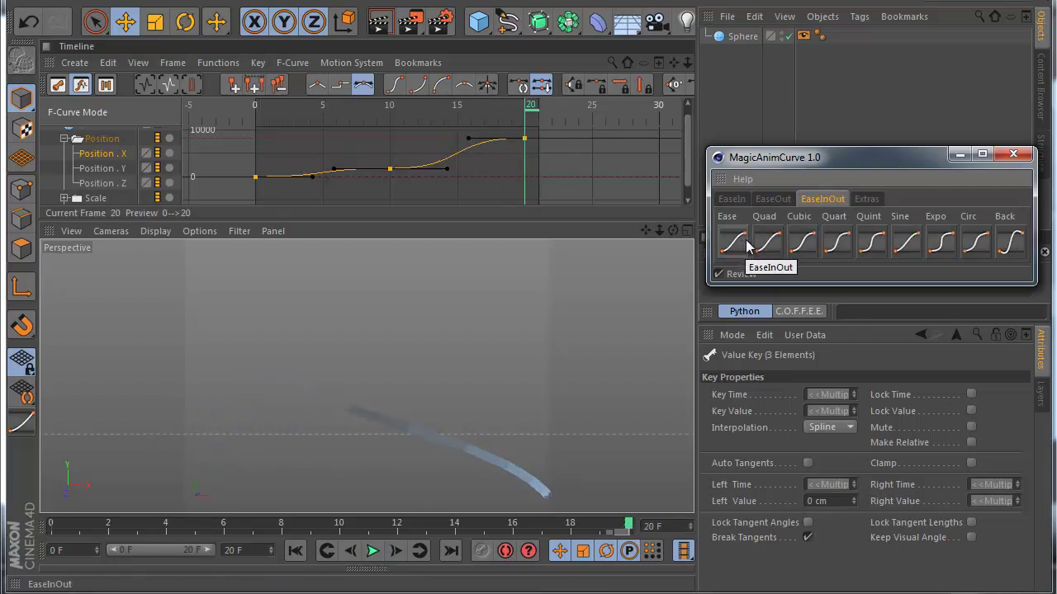
pyautogui.click(767, 242)
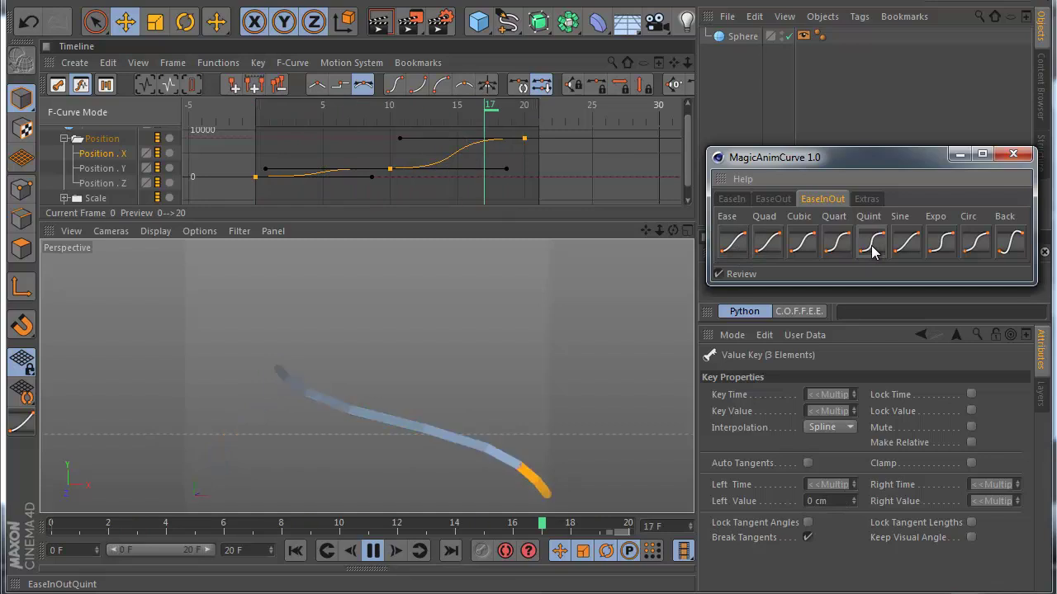
pyautogui.click(938, 242)
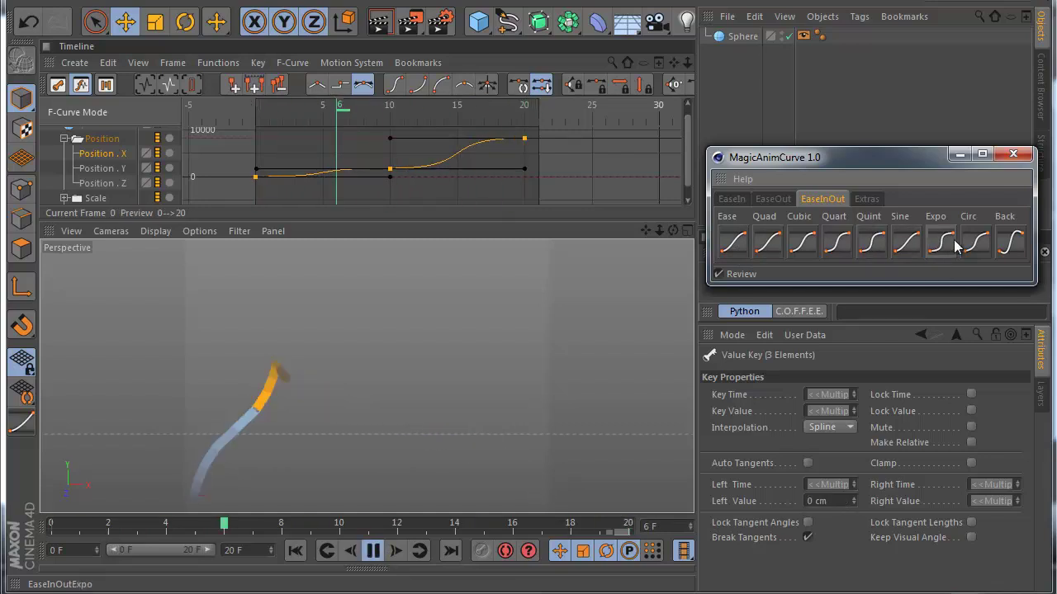
# Step: Drag the frame-20 key down toward 0 and replay the animation from the start
pyautogui.click(530, 160)
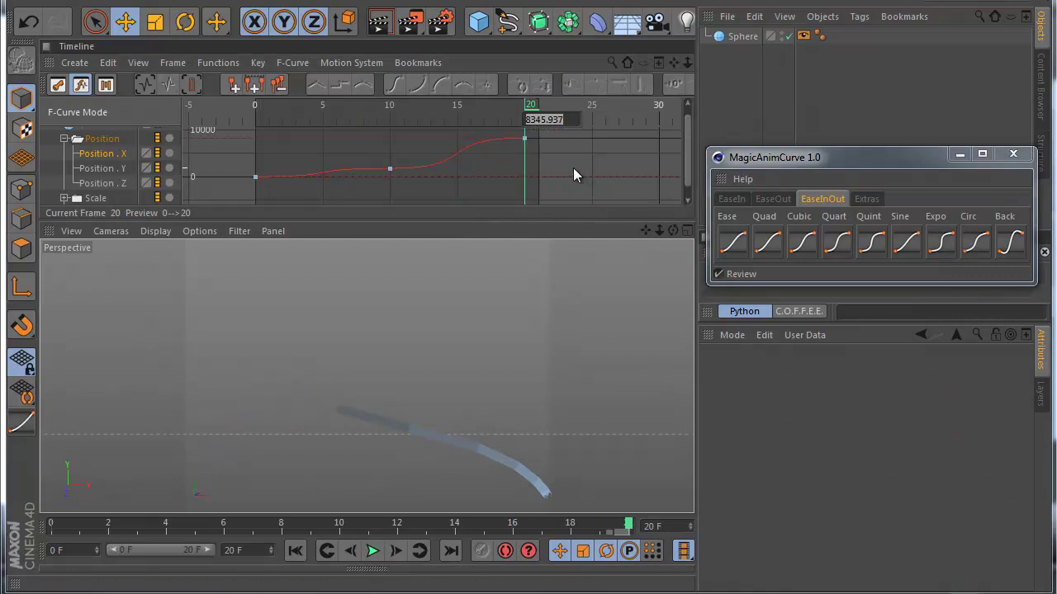
pyautogui.moveTo(571, 159); pyautogui.dragTo(577, 168)
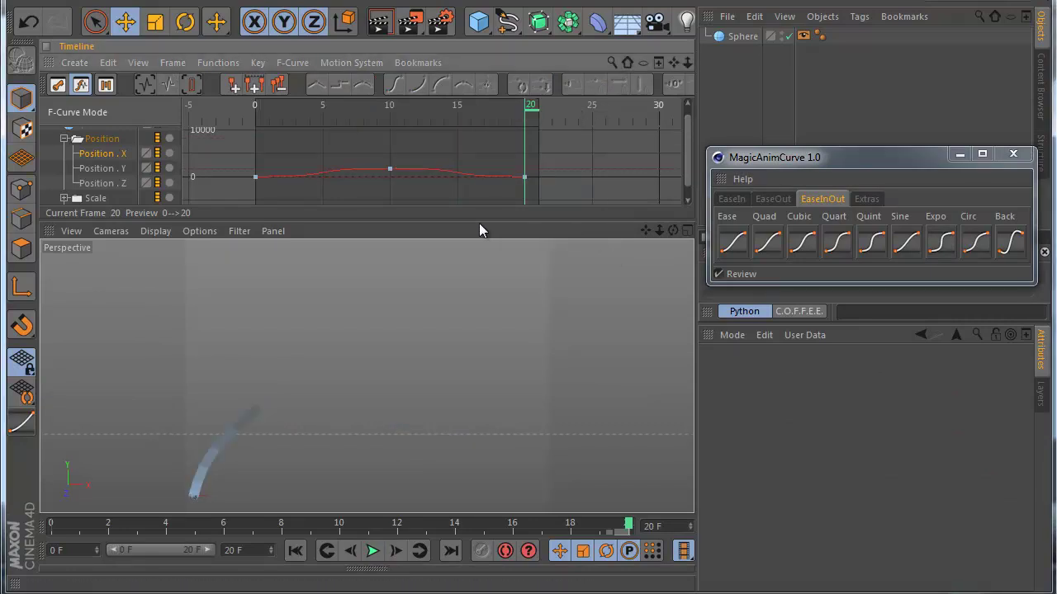
pyautogui.click(299, 550)
pyautogui.click(373, 551)
pyautogui.click(377, 551)
pyautogui.click(297, 551)
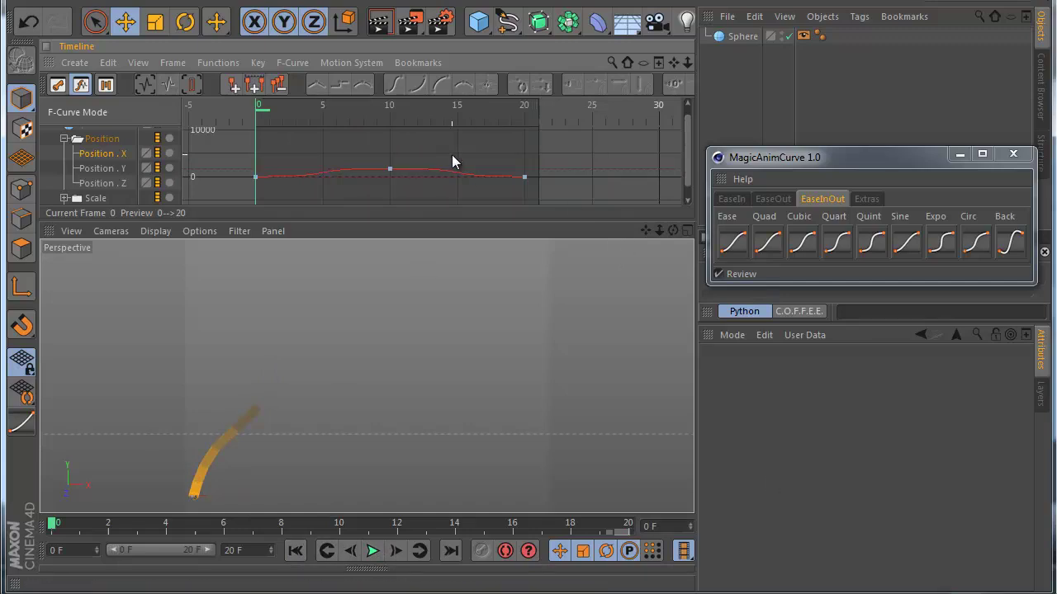
# Step: Delete the key near frame 10 and give the remaining two keys an Extras Linear ramp
pyautogui.click(389, 170)
pyautogui.press('Delete')
pyautogui.moveTo(257, 137); pyautogui.dragTo(256, 135)
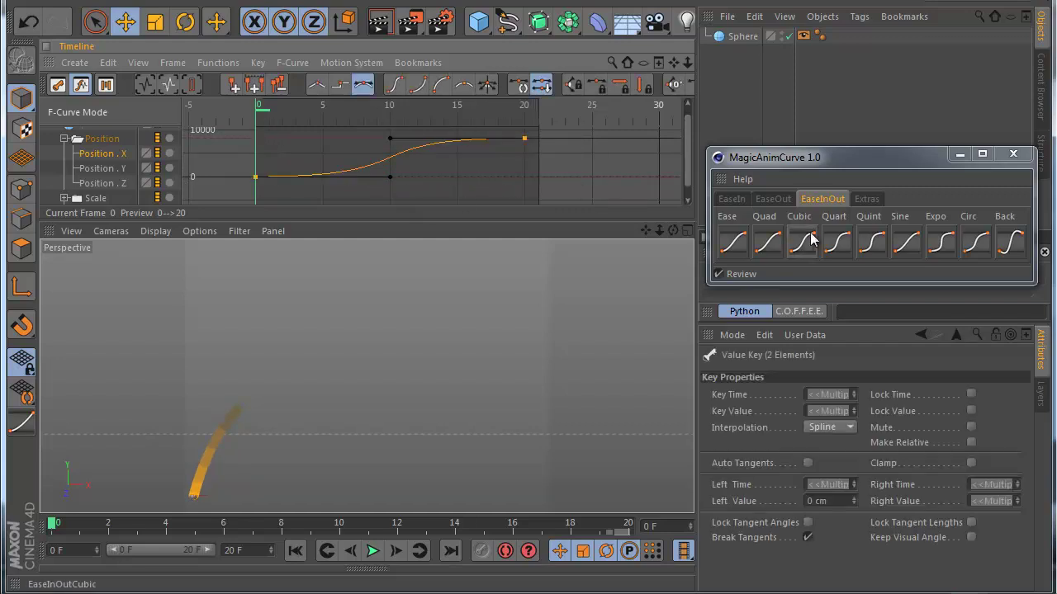
pyautogui.click(864, 201)
pyautogui.click(732, 242)
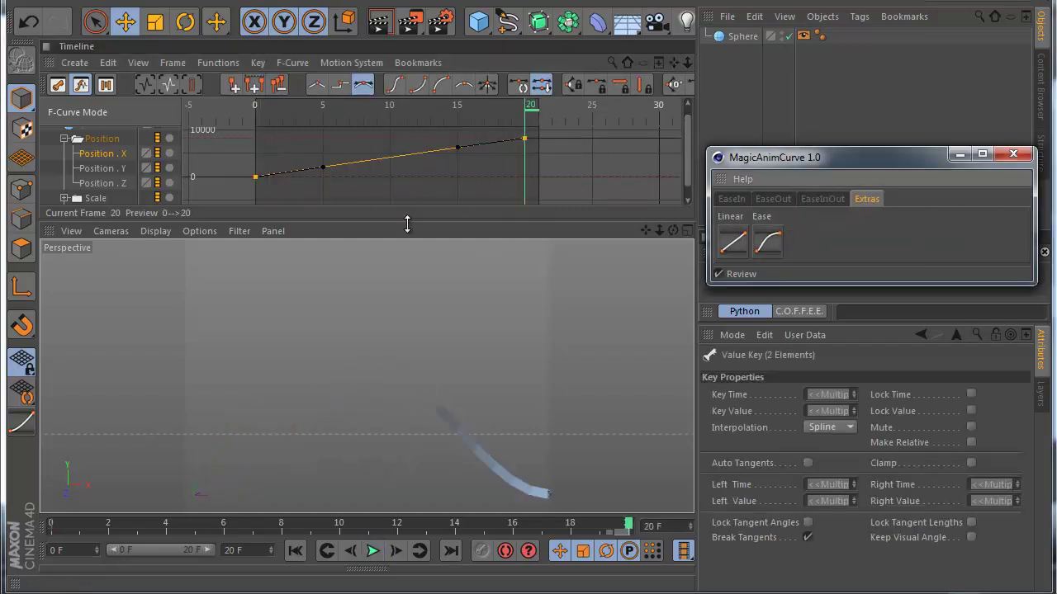
pyautogui.click(116, 169)
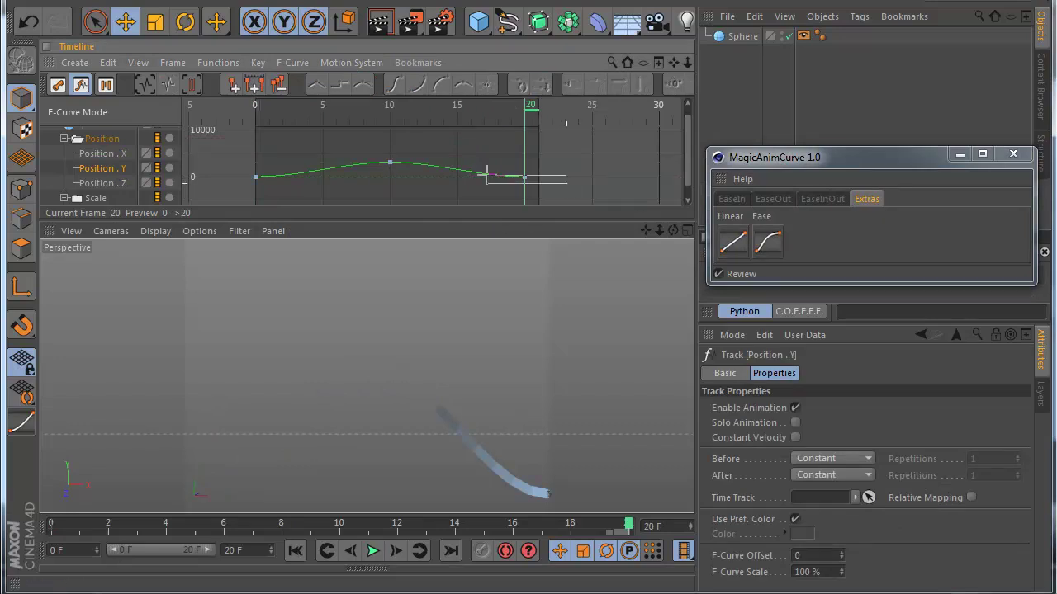
# Step: Select the three Position.Y keys and try Cubic, Sine, Circ, Back and plain EaseInOut presets
pyautogui.moveTo(566, 184); pyautogui.dragTo(227, 147)
pyautogui.click(823, 200)
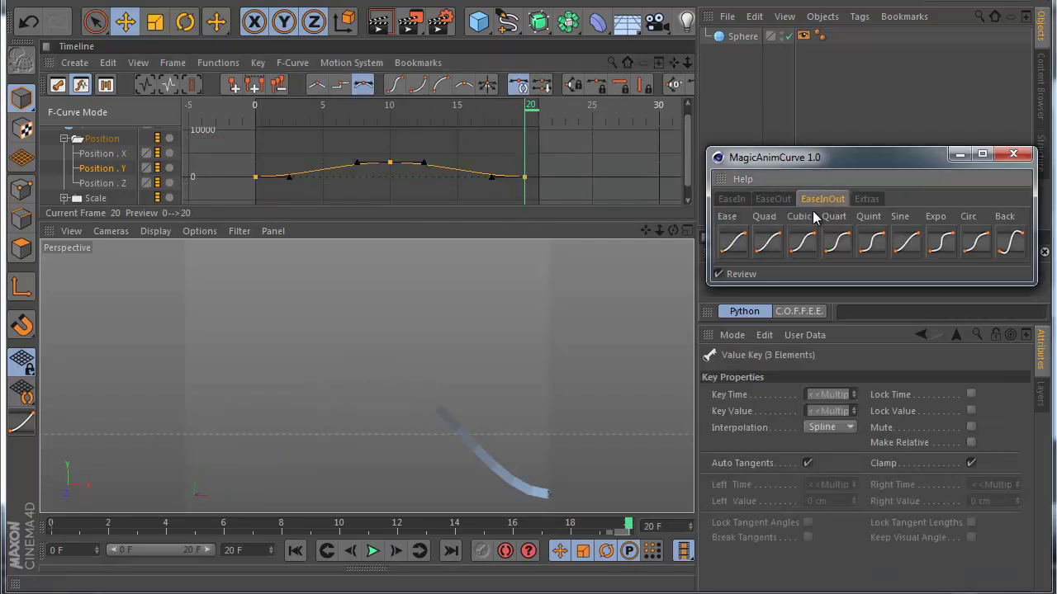
pyautogui.click(803, 241)
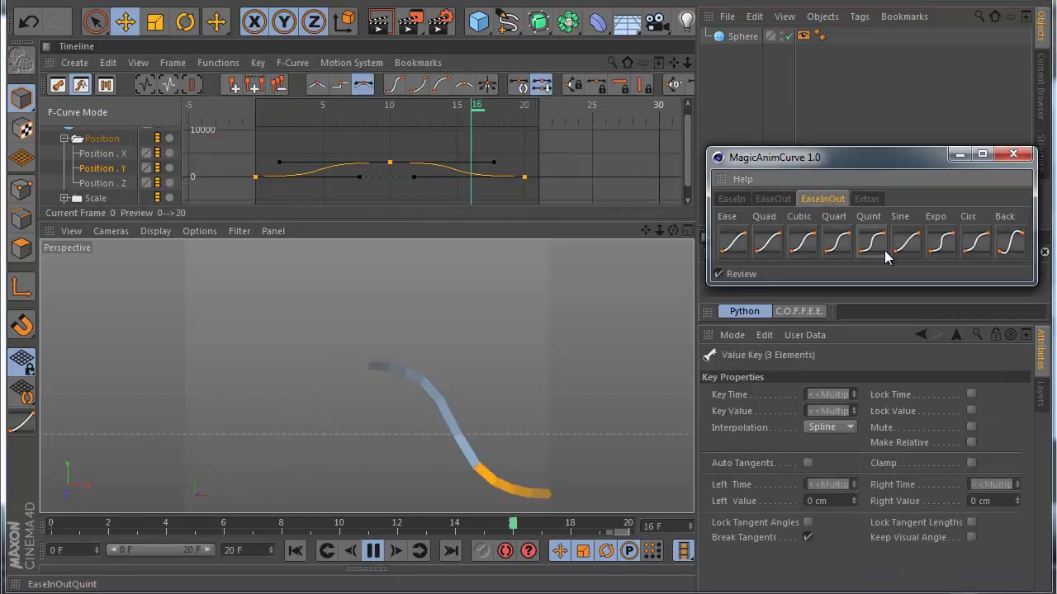
pyautogui.click(914, 247)
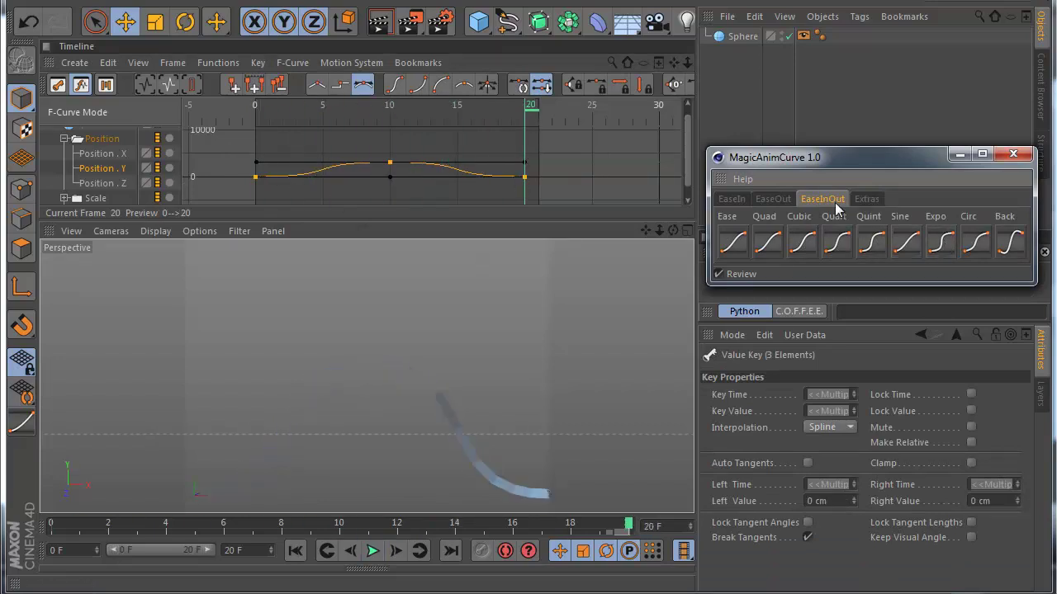
pyautogui.click(984, 242)
pyautogui.click(1012, 244)
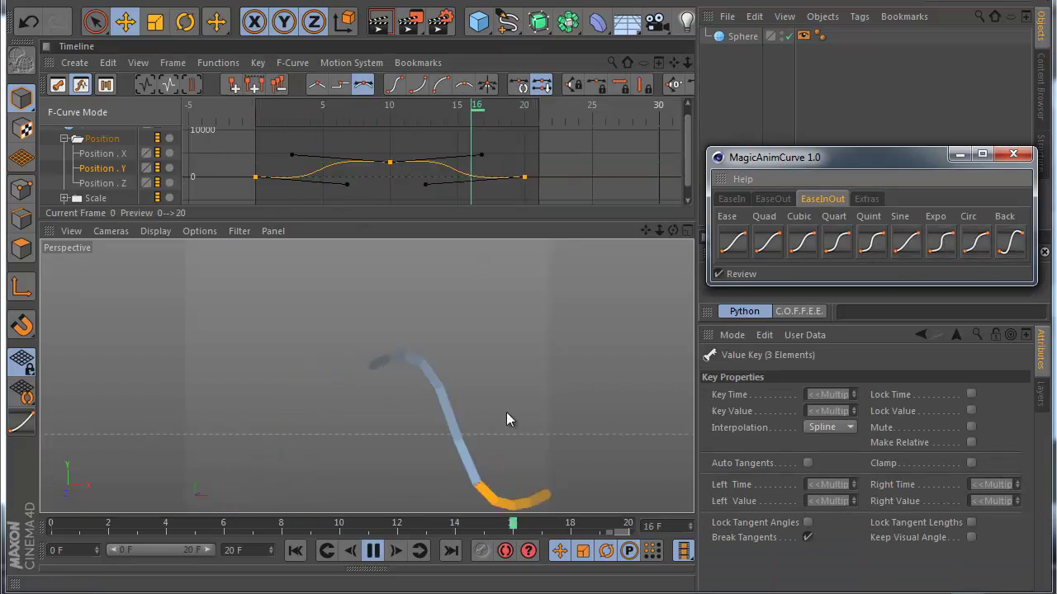
pyautogui.click(735, 243)
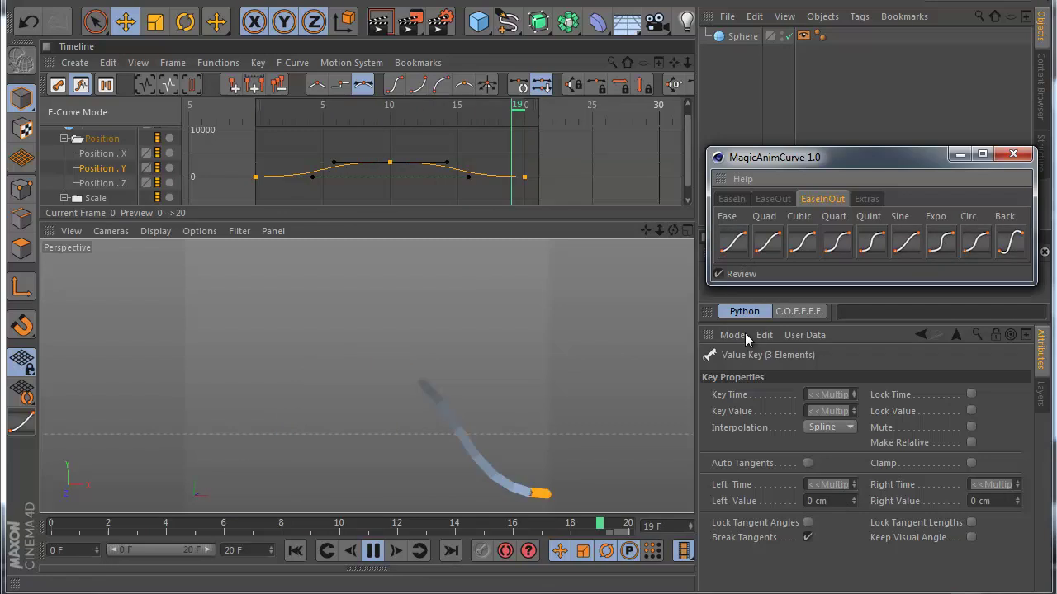
# Step: Try the Cubic, Quart, Expo and Circ EaseIn presets on the Y keys
pyautogui.click(731, 199)
pyautogui.click(802, 243)
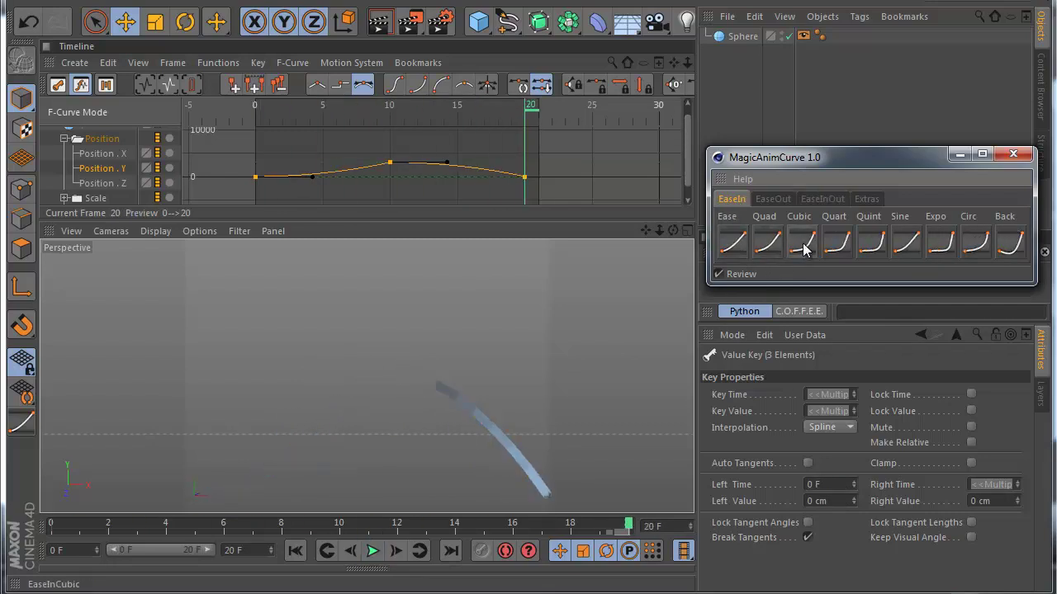
pyautogui.click(836, 245)
pyautogui.click(941, 243)
pyautogui.click(969, 248)
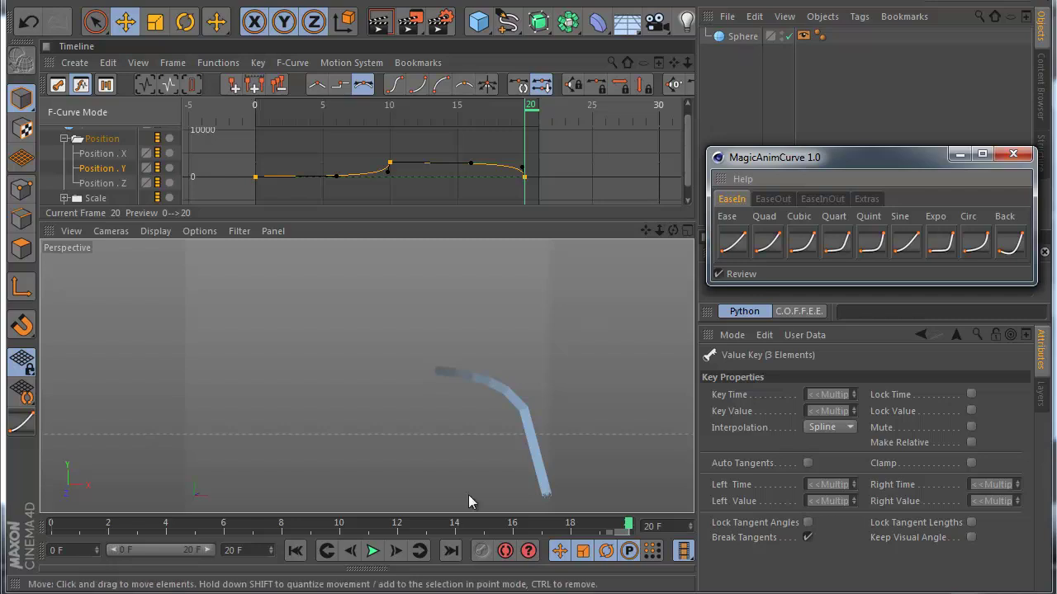
# Step: Return to frame 0, hide the Sphere, and add a new Cube
pyautogui.click(294, 550)
pyautogui.click(784, 34)
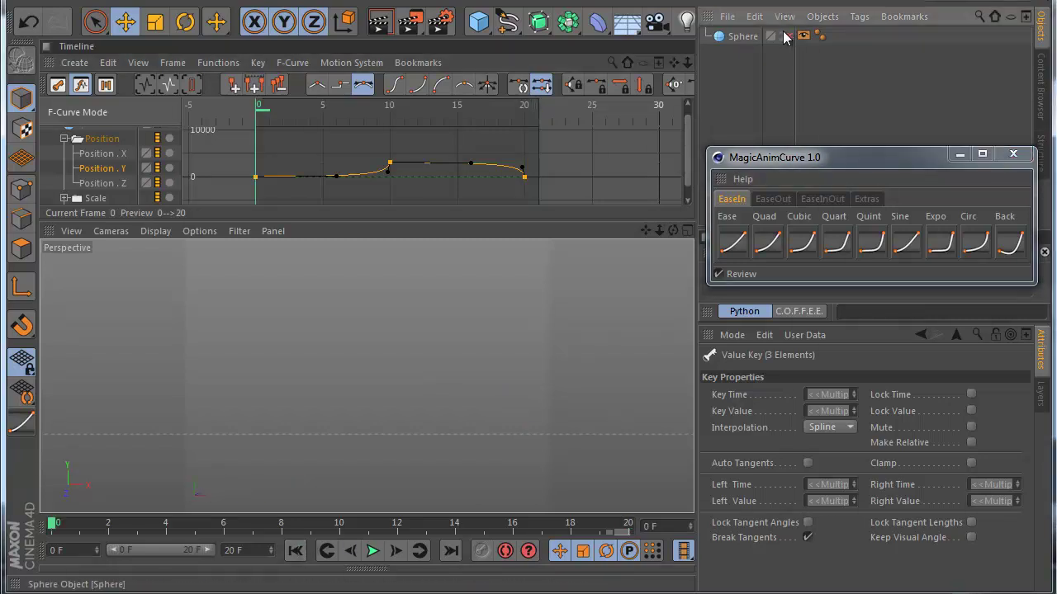
pyautogui.moveTo(479, 22); pyautogui.dragTo(621, 37)
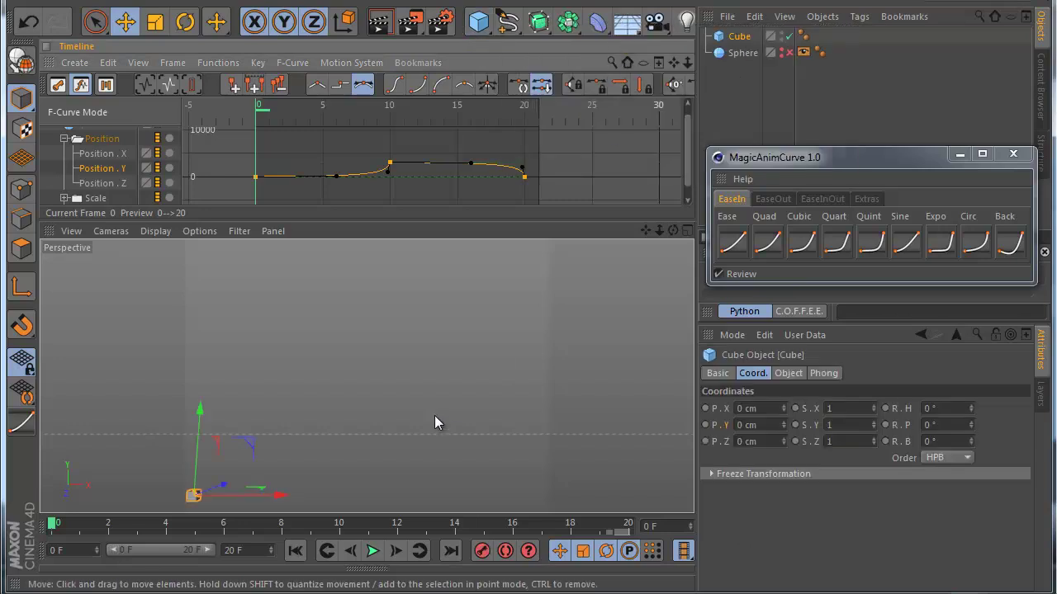
# Step: Keyframe the Cube's Size X at about 3388 cm at frame 20 and 0 cm at frame 0
pyautogui.scroll(-2, 321, 485)
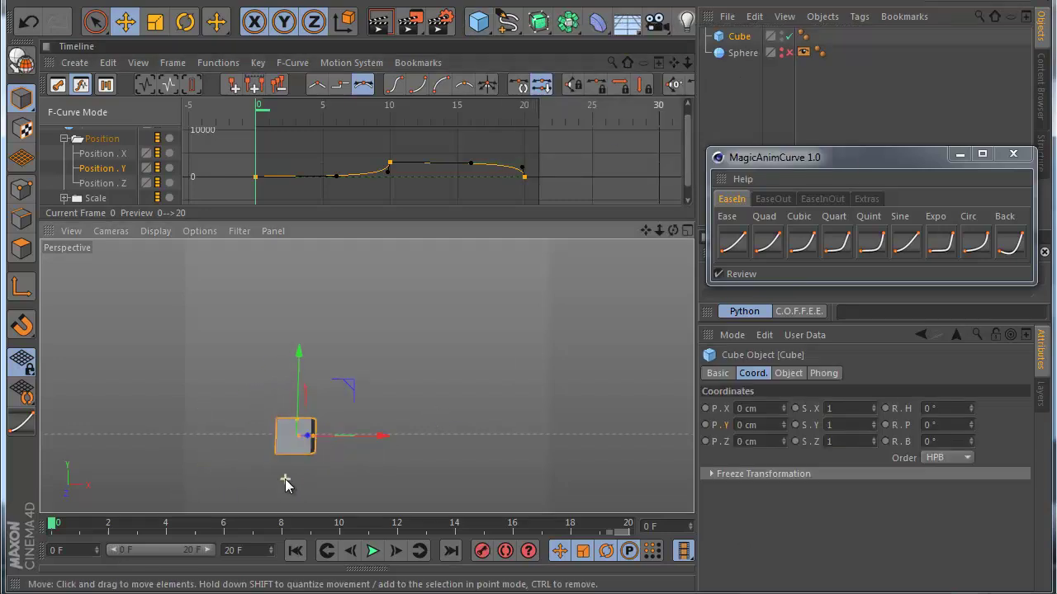
pyautogui.click(789, 373)
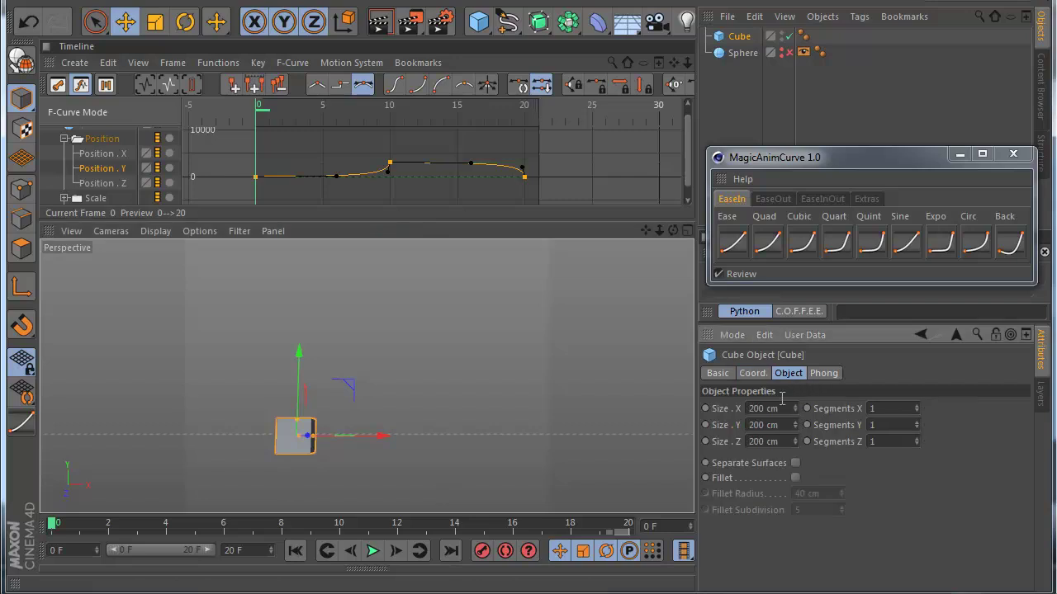
pyautogui.click(706, 409)
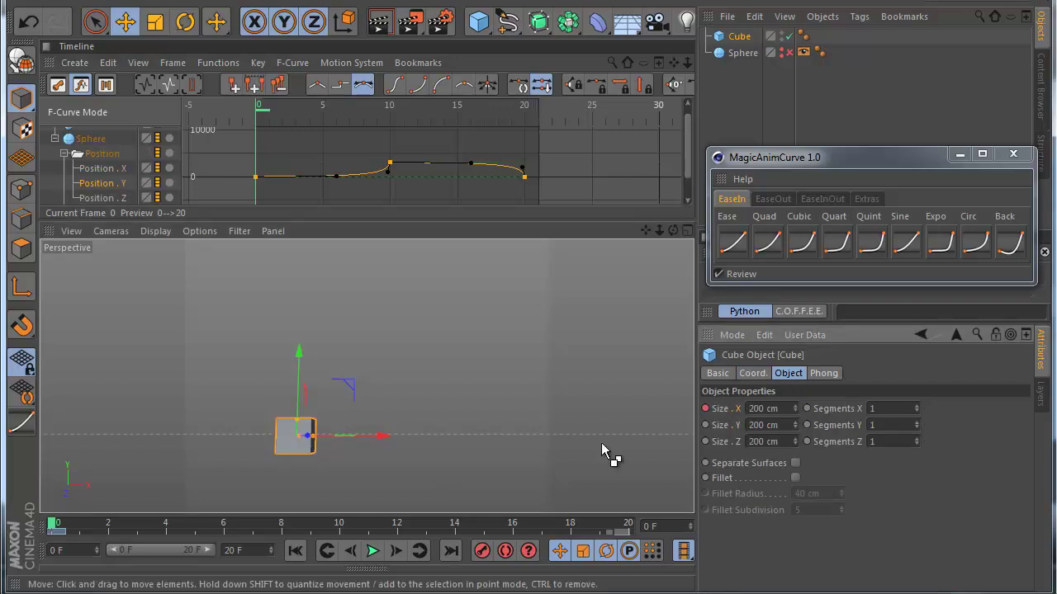
pyautogui.moveTo(791, 409); pyautogui.dragTo(764, 498)
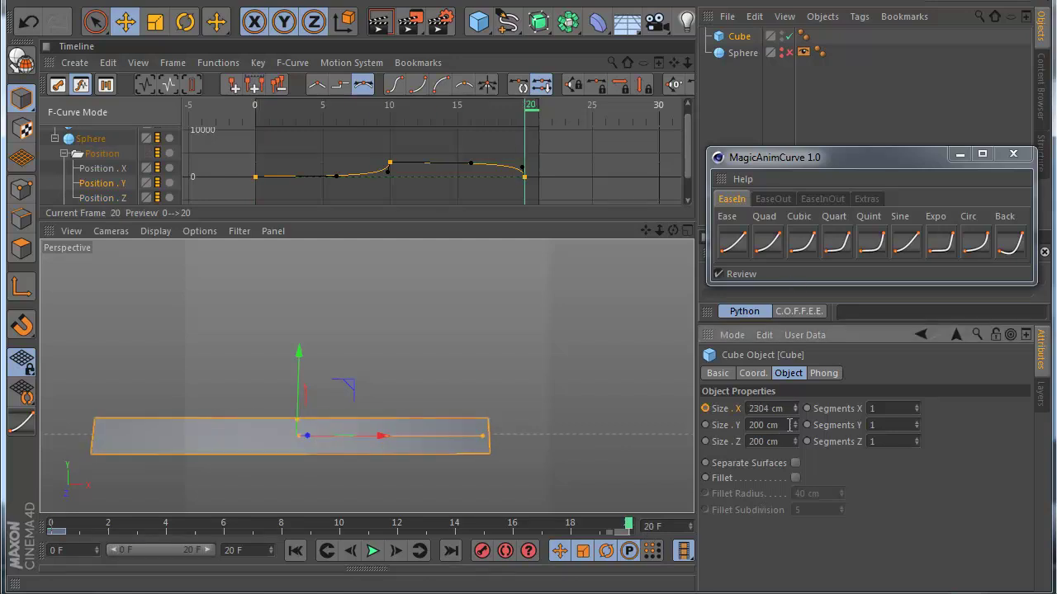
pyautogui.moveTo(792, 409); pyautogui.dragTo(773, 213)
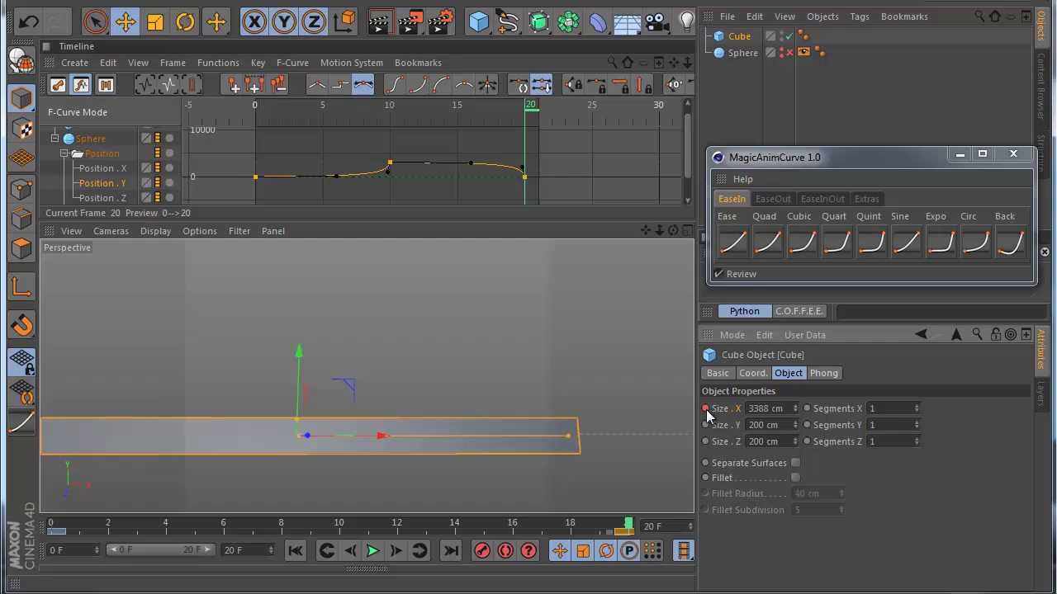
pyautogui.click(326, 551)
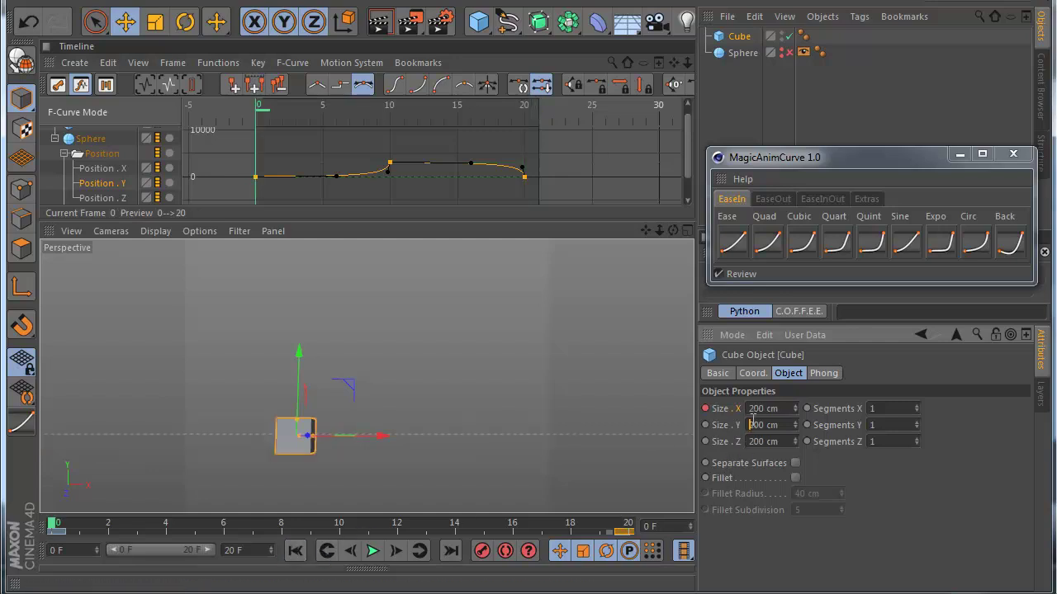
pyautogui.press('Return')
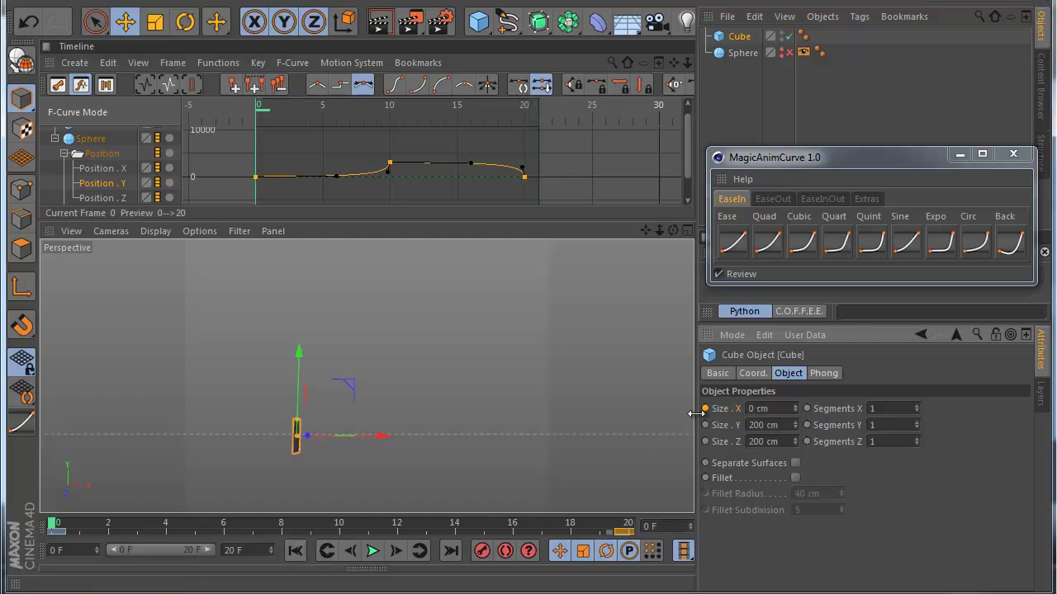
# Step: Recentre the view on the cube and delete the Sphere
pyautogui.keyDown('alt'); pyautogui.moveTo(523, 416); pyautogui.dragTo(430, 427, button='middle'); pyautogui.keyUp('alt')
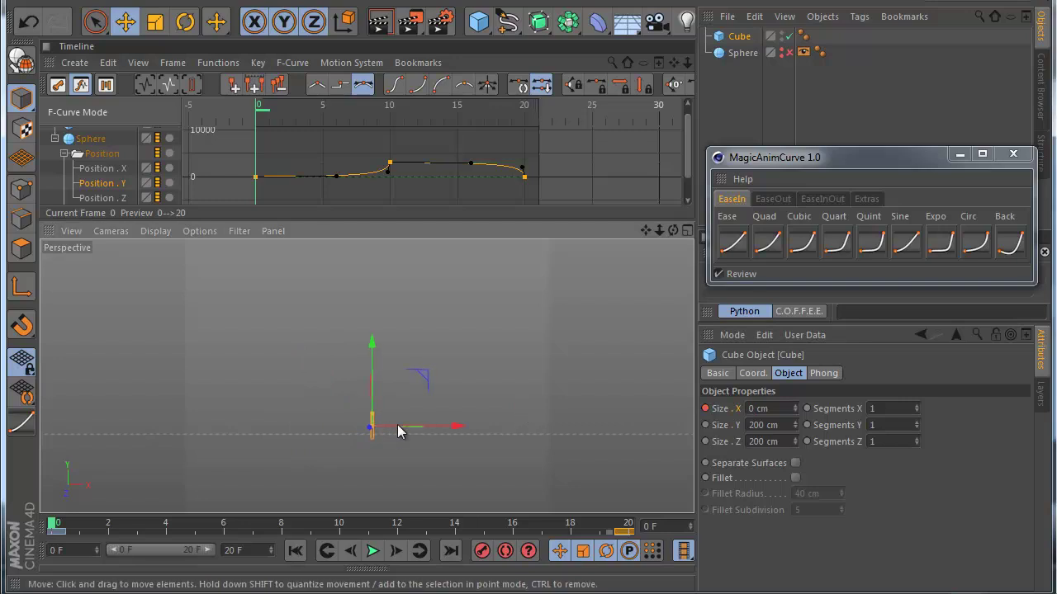
pyautogui.click(730, 52)
pyautogui.press('Delete')
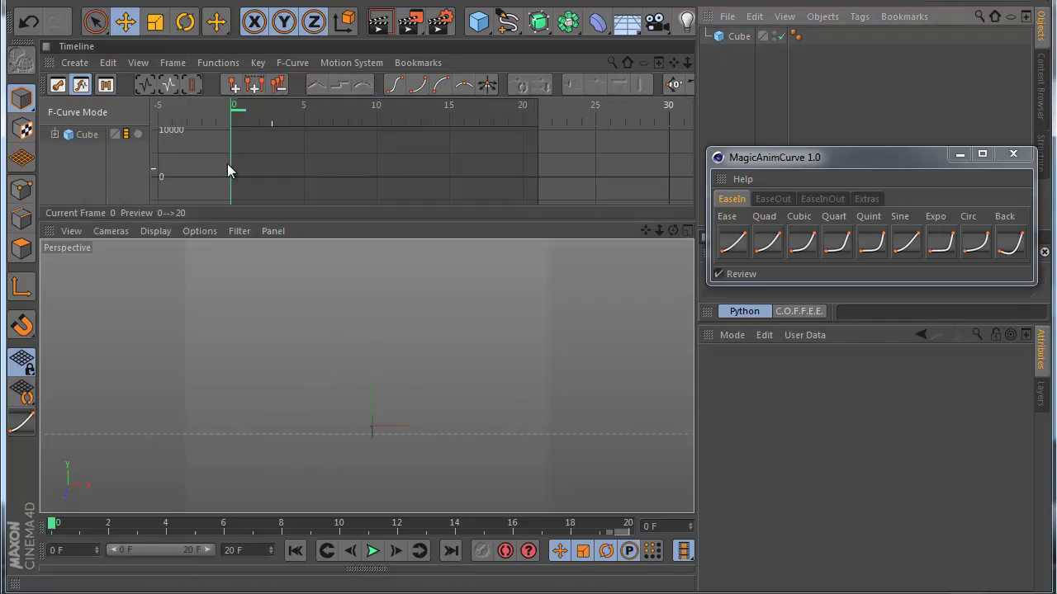
# Step: Show the Cube's Size.X curve in the timeline, frame it, and preview the animation
pyautogui.click(63, 148)
pyautogui.click(54, 134)
pyautogui.click(64, 149)
pyautogui.click(346, 178)
pyautogui.press('h')
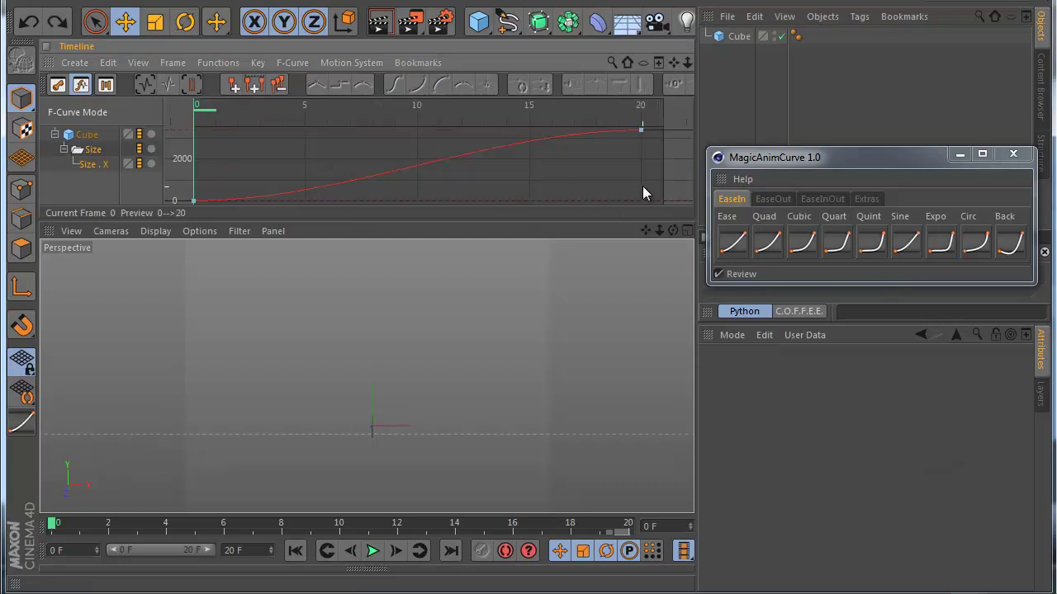
pyautogui.click(374, 549)
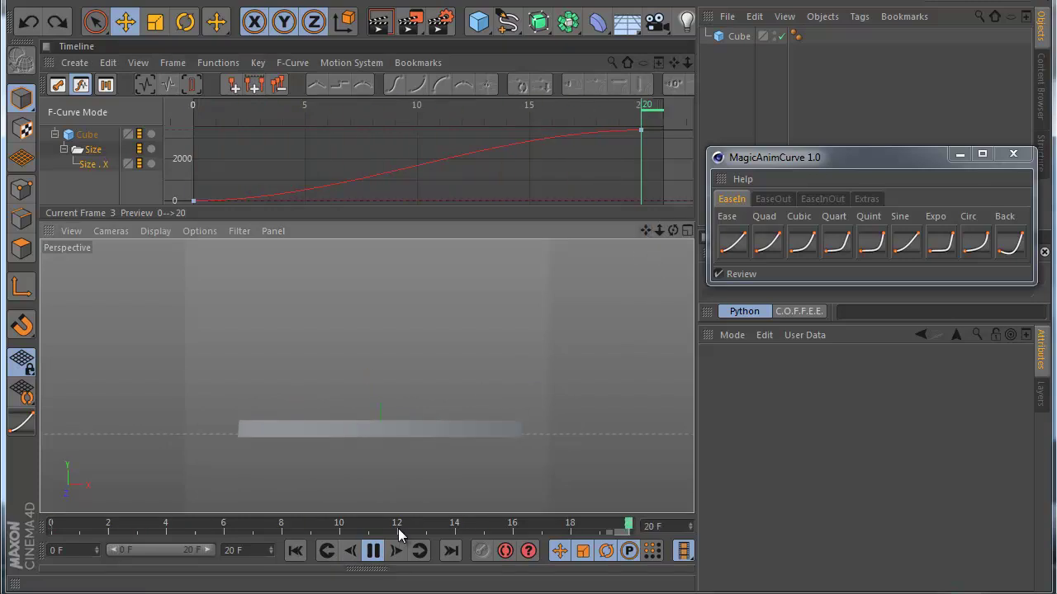
pyautogui.press('F8')
# Step: Select both Size.X keys and try Quint, Quad and Expo EaseIn presets
pyautogui.click(406, 200)
pyautogui.hotkey('ctrl', 'a')
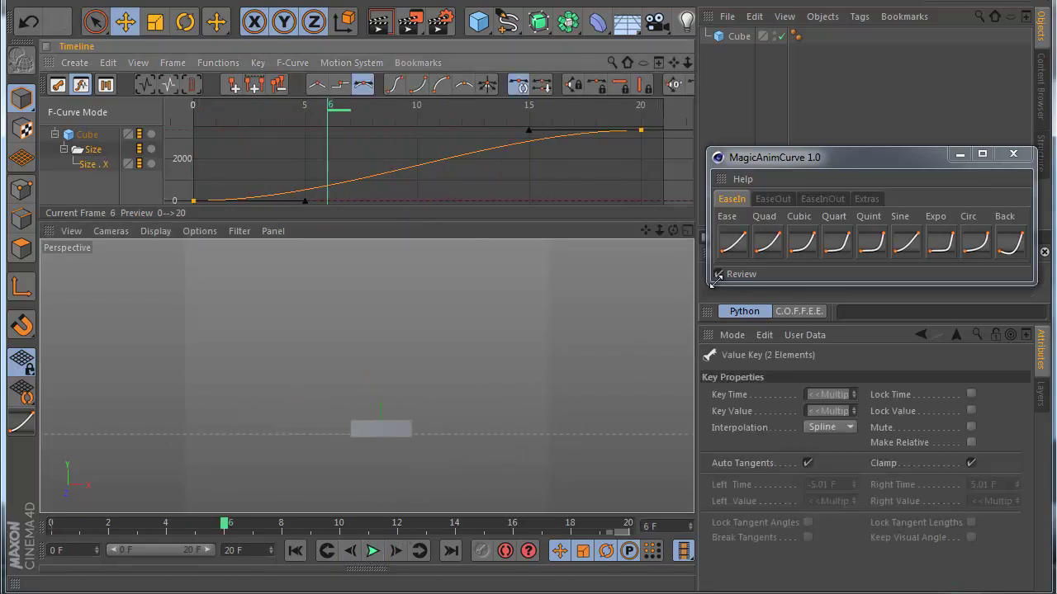
pyautogui.click(854, 246)
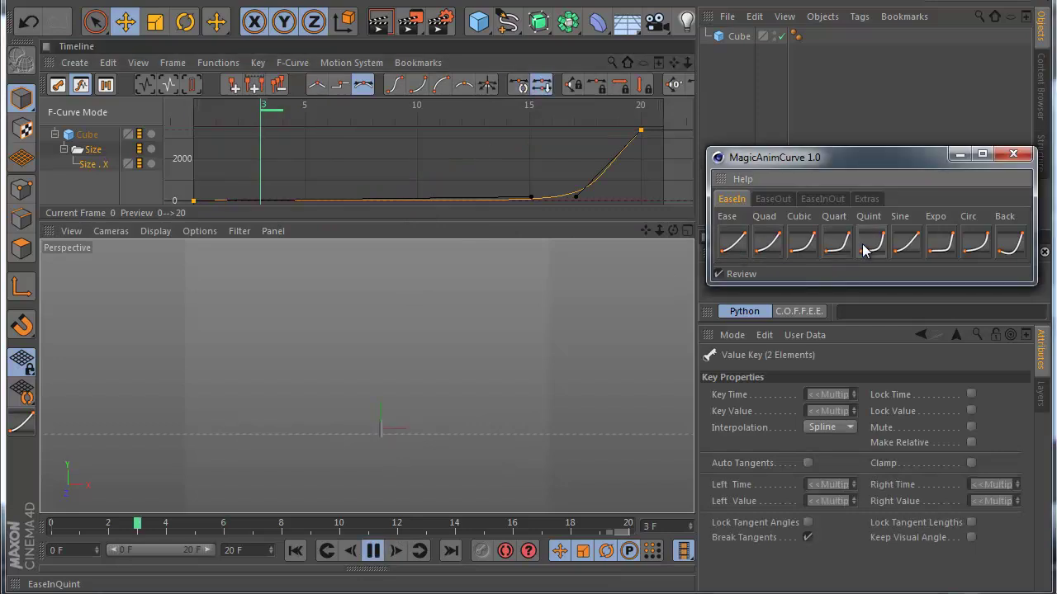
pyautogui.click(766, 258)
pyautogui.click(925, 250)
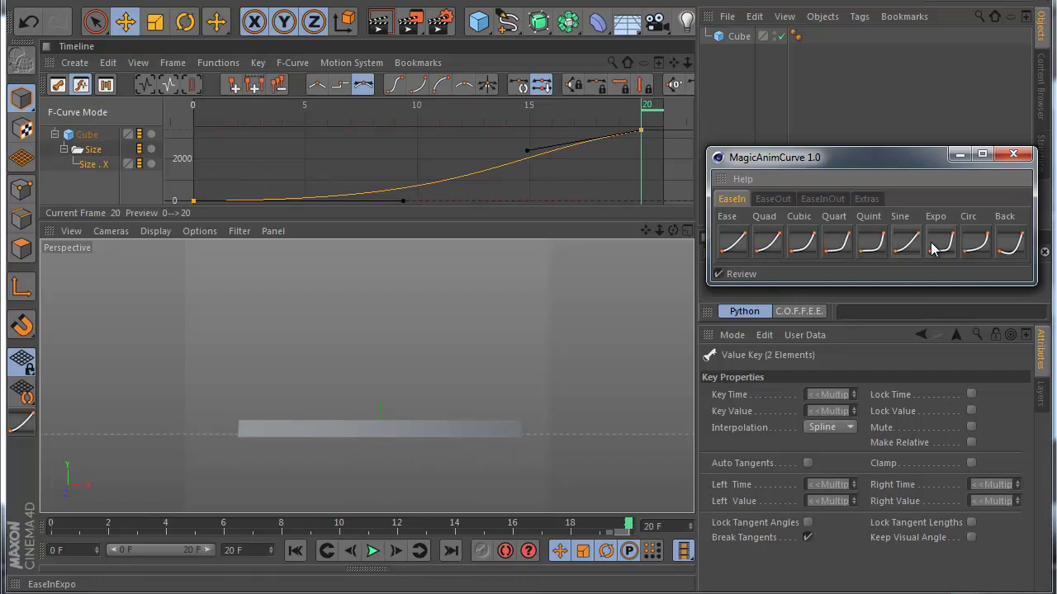
# Step: Try the Quart, Quint and Sine EaseOut presets on the curve
pyautogui.click(772, 200)
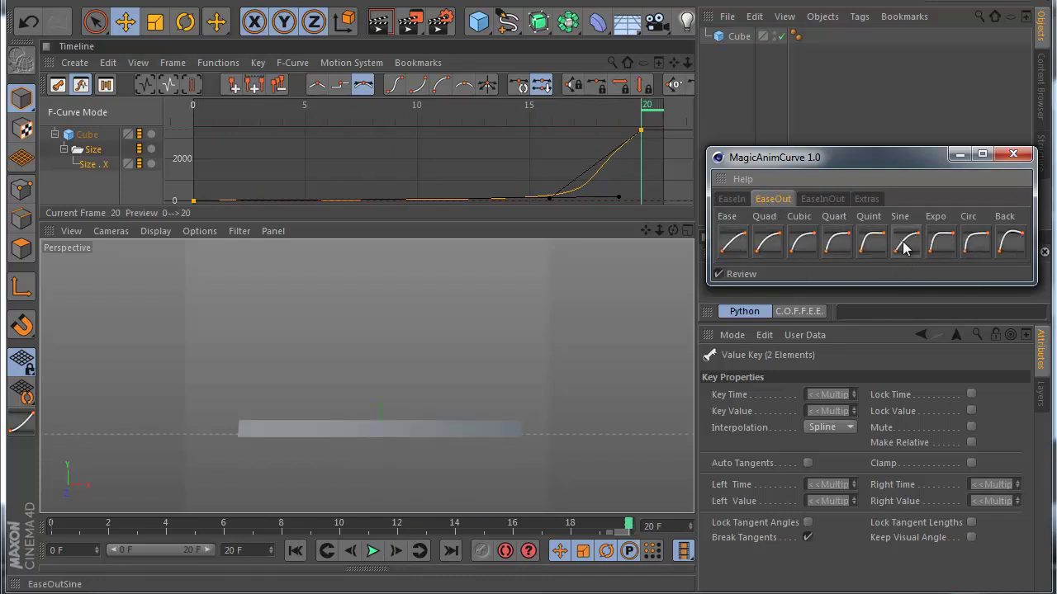
pyautogui.click(848, 246)
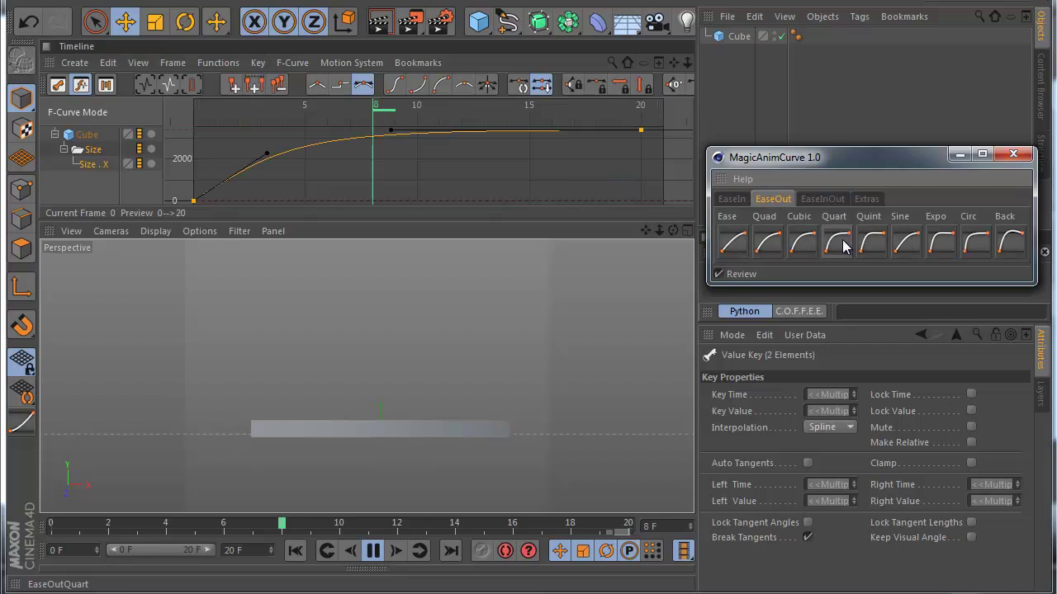
pyautogui.click(872, 242)
pyautogui.click(905, 245)
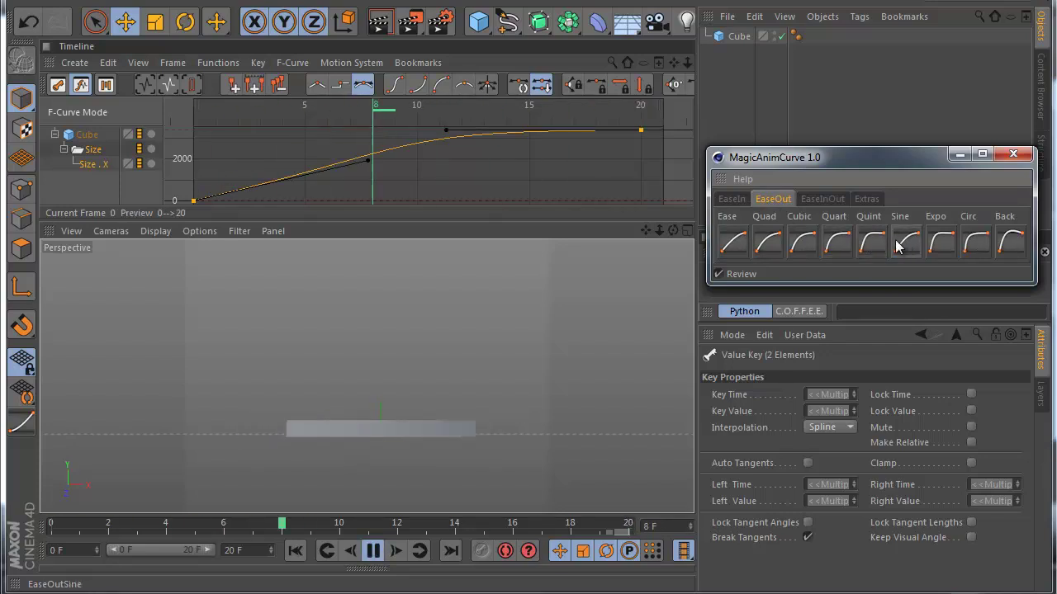
# Step: Compare the EaseInOut presets (Sine, Expo, Quart, Cubic, basic), ending on Circ
pyautogui.click(822, 201)
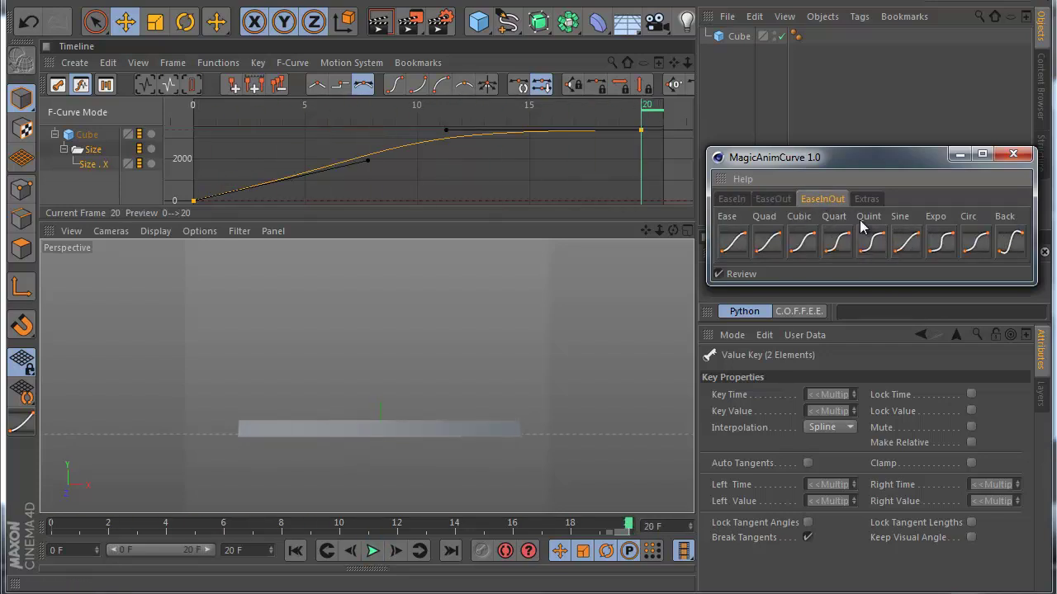
pyautogui.click(898, 238)
pyautogui.click(939, 245)
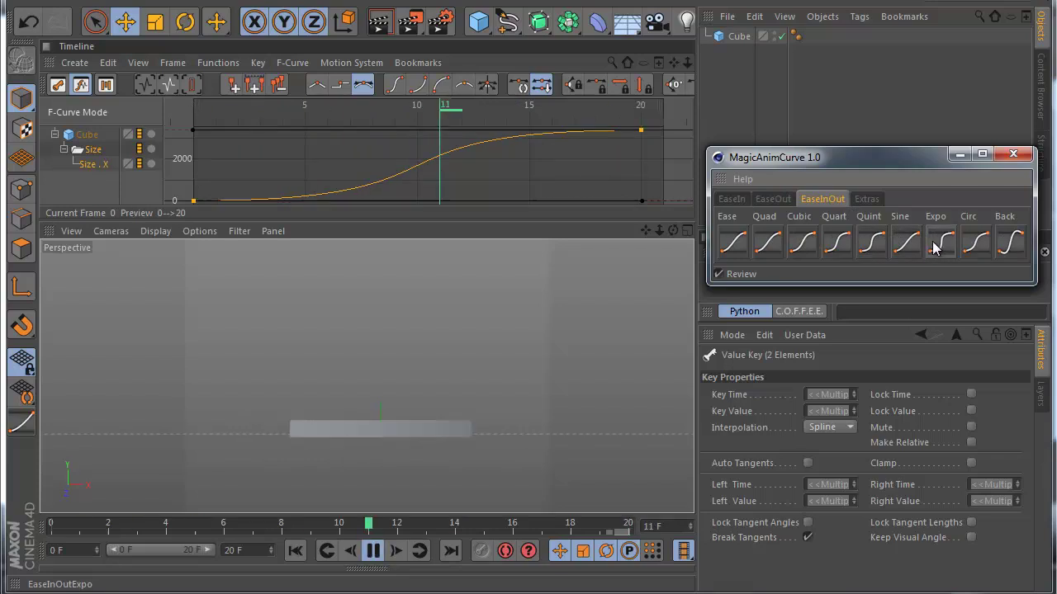
pyautogui.click(841, 247)
pyautogui.click(805, 241)
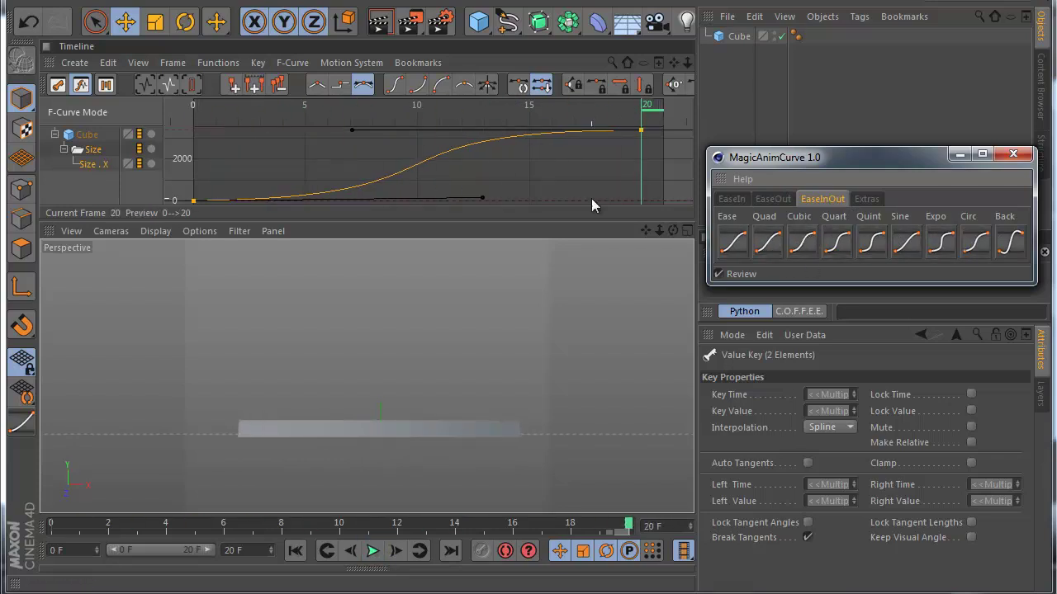
pyautogui.click(722, 236)
pyautogui.click(905, 241)
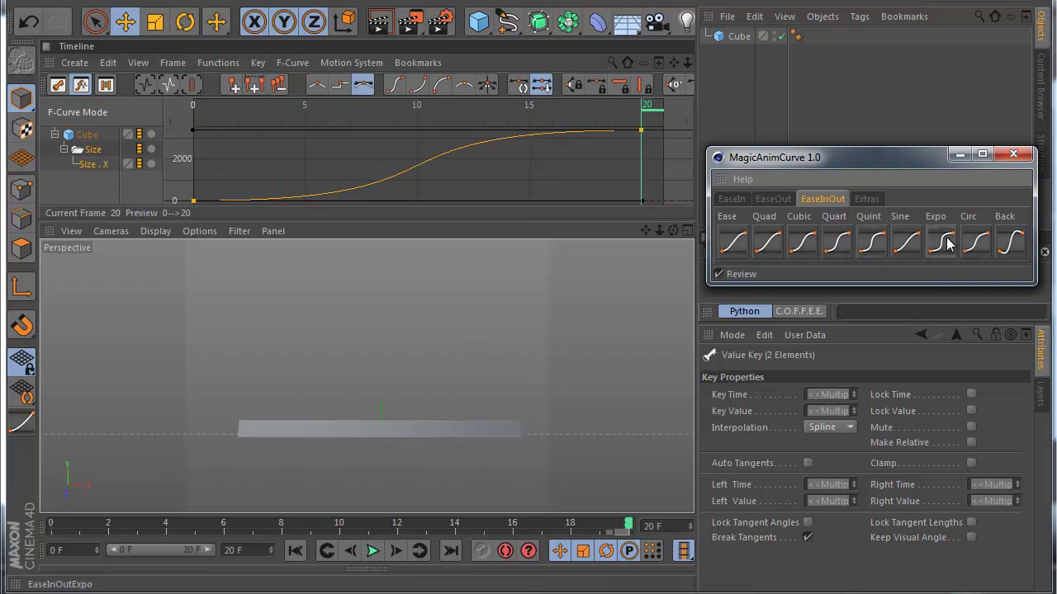
pyautogui.click(973, 242)
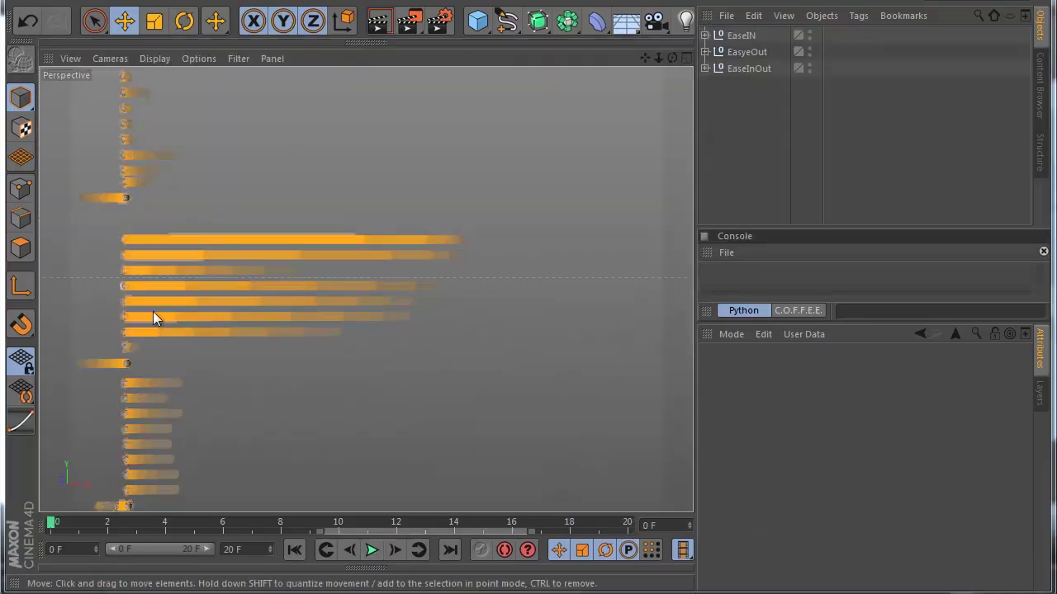
# Step: Play the sphere demo and inspect the EaseIN and EaseInOut groups' presets in MagicAnimCurve, then stop
pyautogui.click(372, 550)
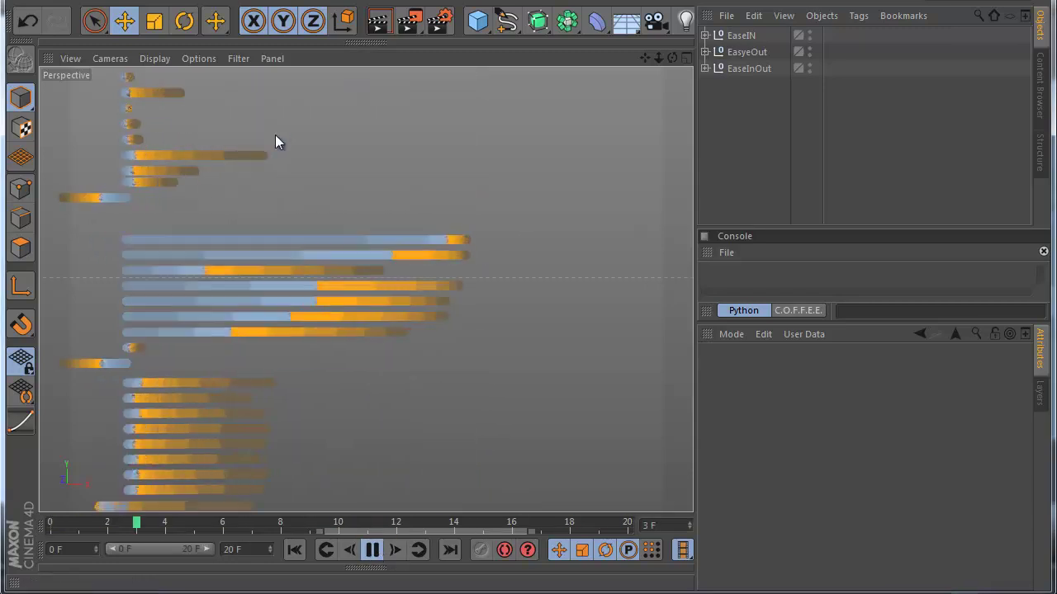
pyautogui.click(14, 431)
pyautogui.click(732, 40)
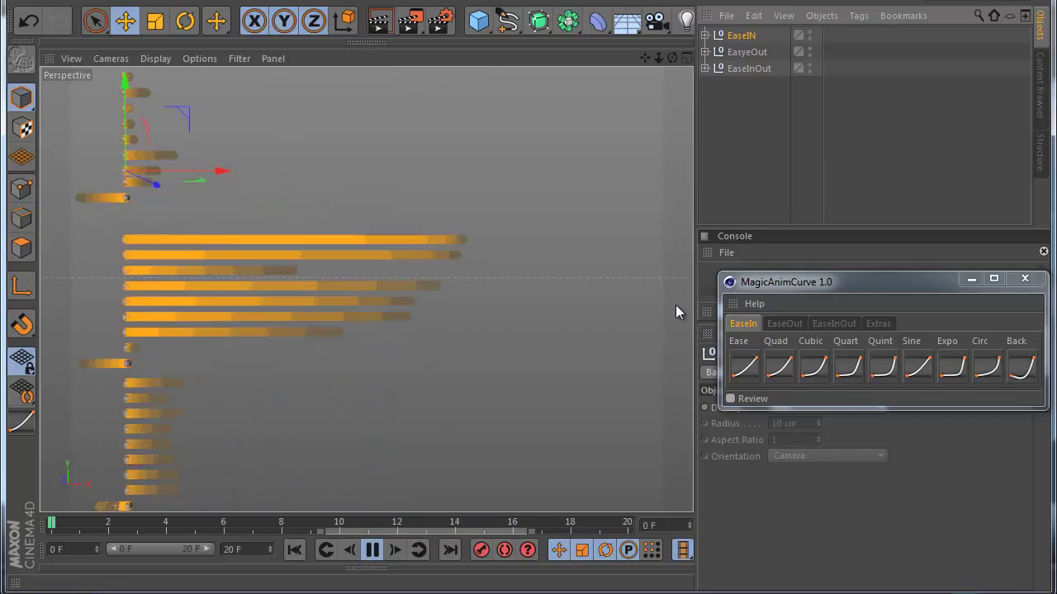
pyautogui.click(784, 323)
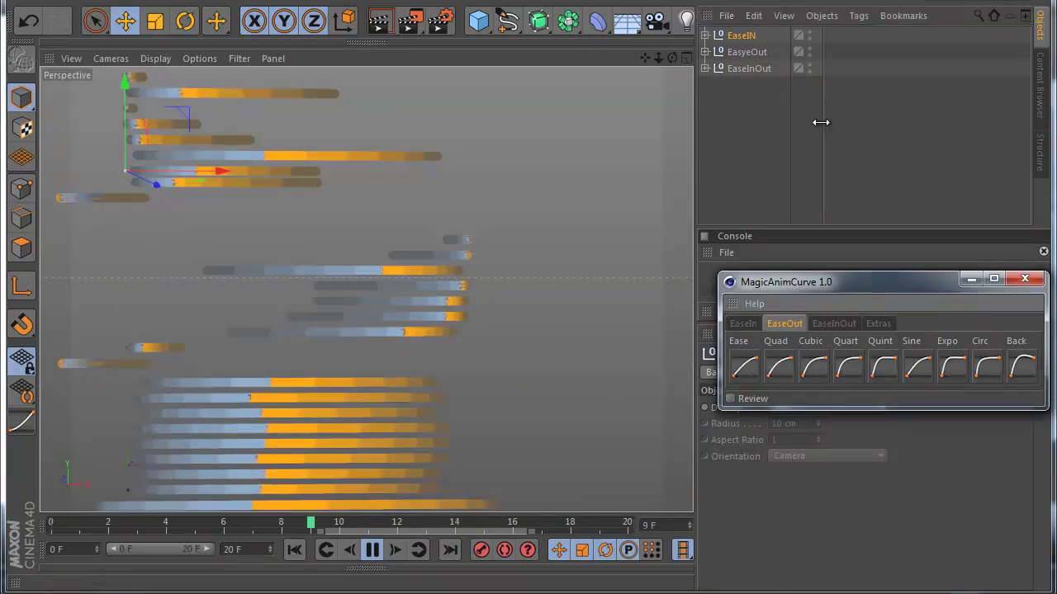
pyautogui.click(748, 69)
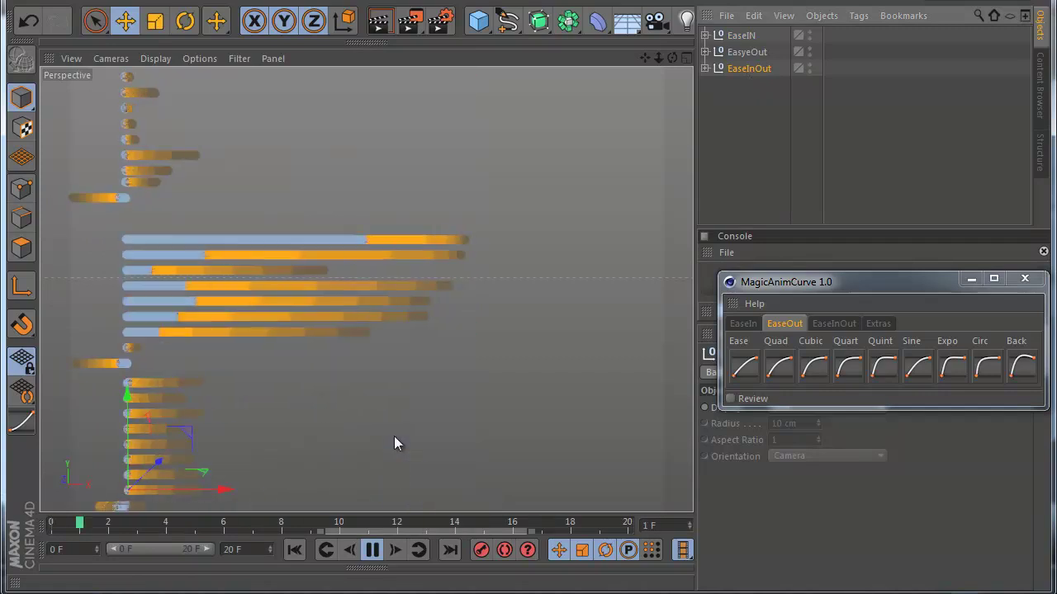
pyautogui.click(835, 323)
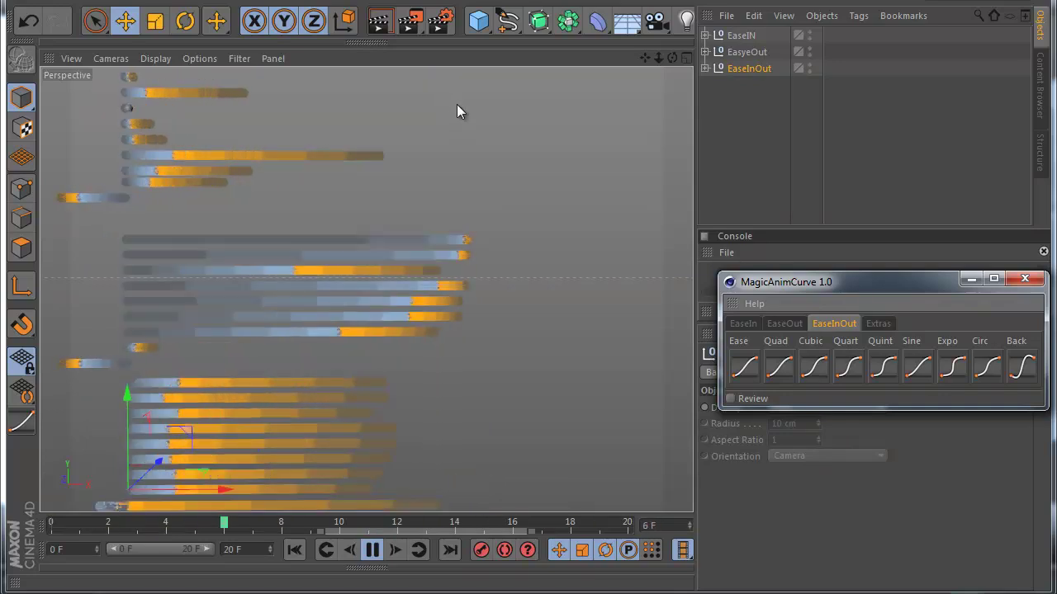
pyautogui.click(374, 552)
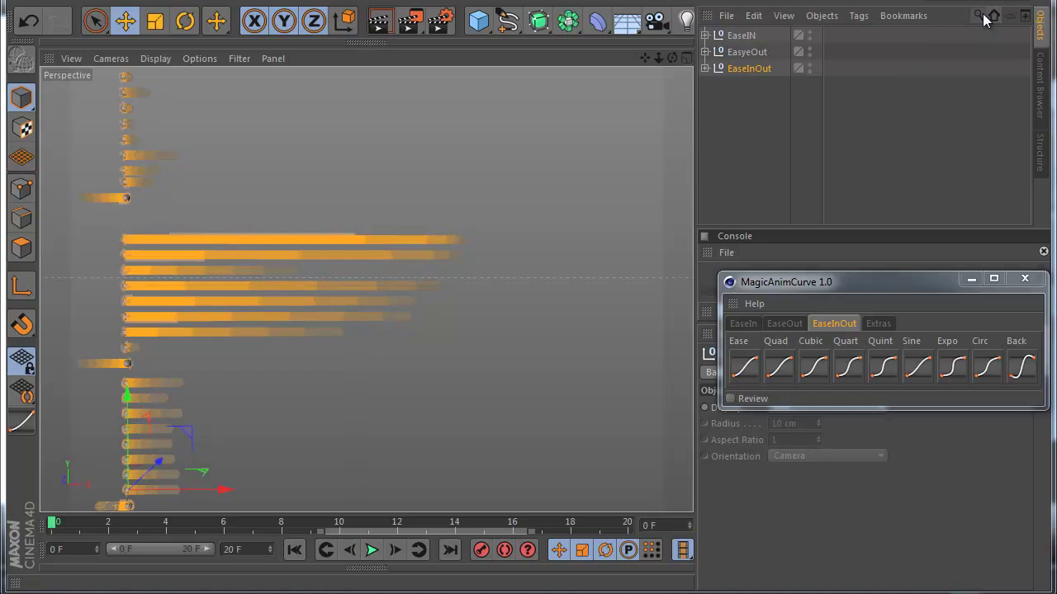
# Step: Browse the Object Manager's tag-type filter, then return to the normal object list
pyautogui.click(1008, 16)
pyautogui.click(708, 49)
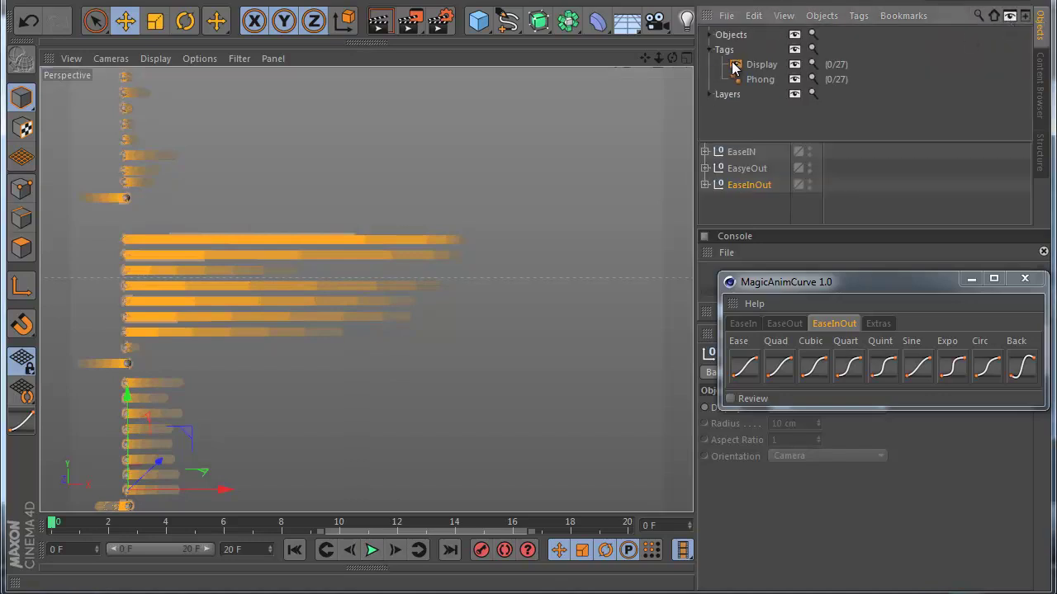
pyautogui.moveTo(840, 285); pyautogui.dragTo(719, 144)
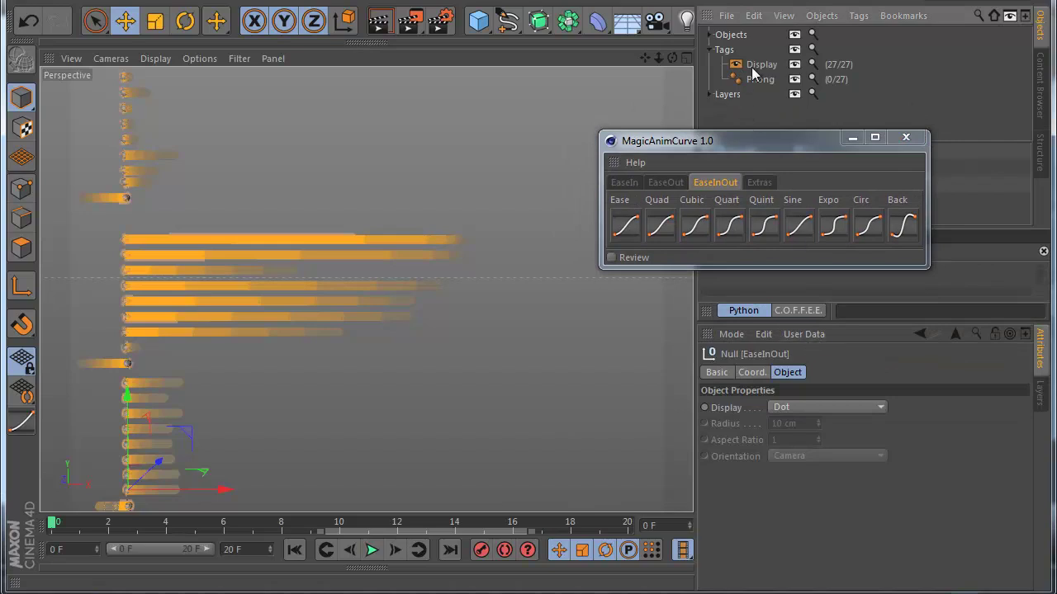
pyautogui.click(977, 15)
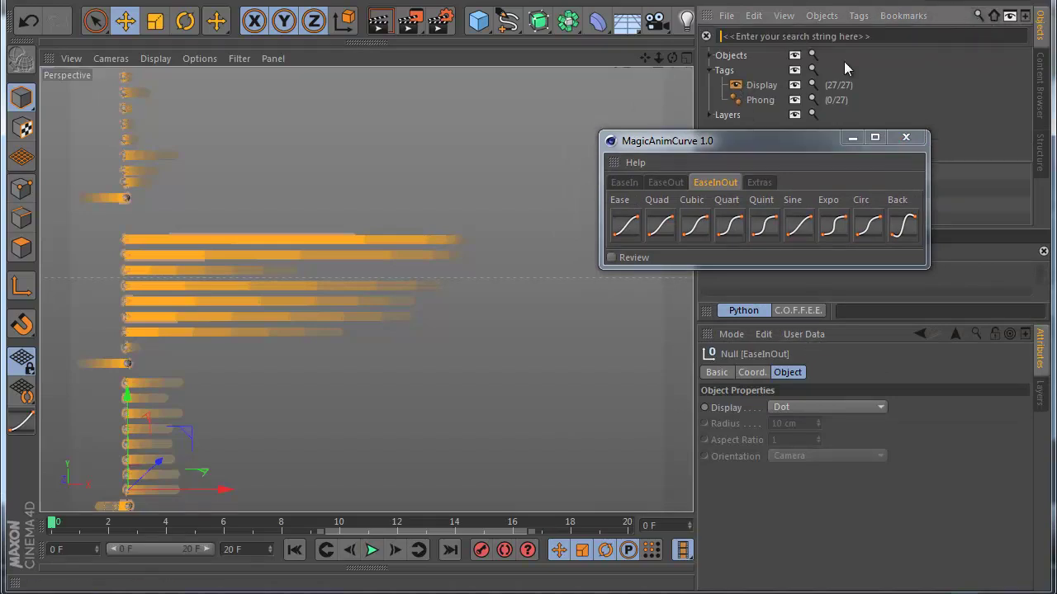
pyautogui.click(1002, 21)
pyautogui.click(979, 17)
# Step: Select all the spheres' Display tags and disable Ghosting
pyautogui.click(707, 68)
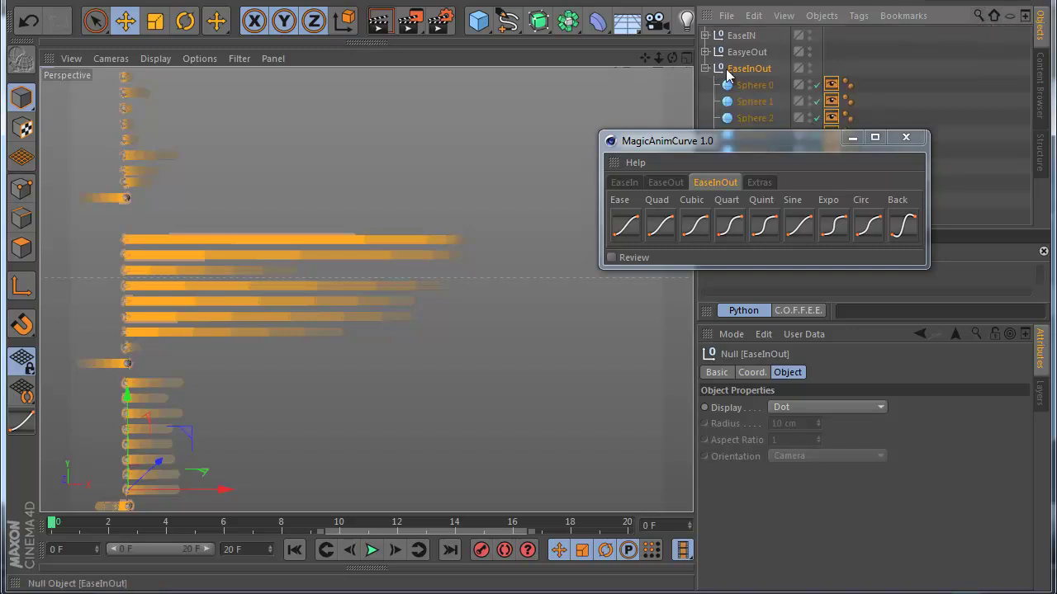
pyautogui.click(832, 89)
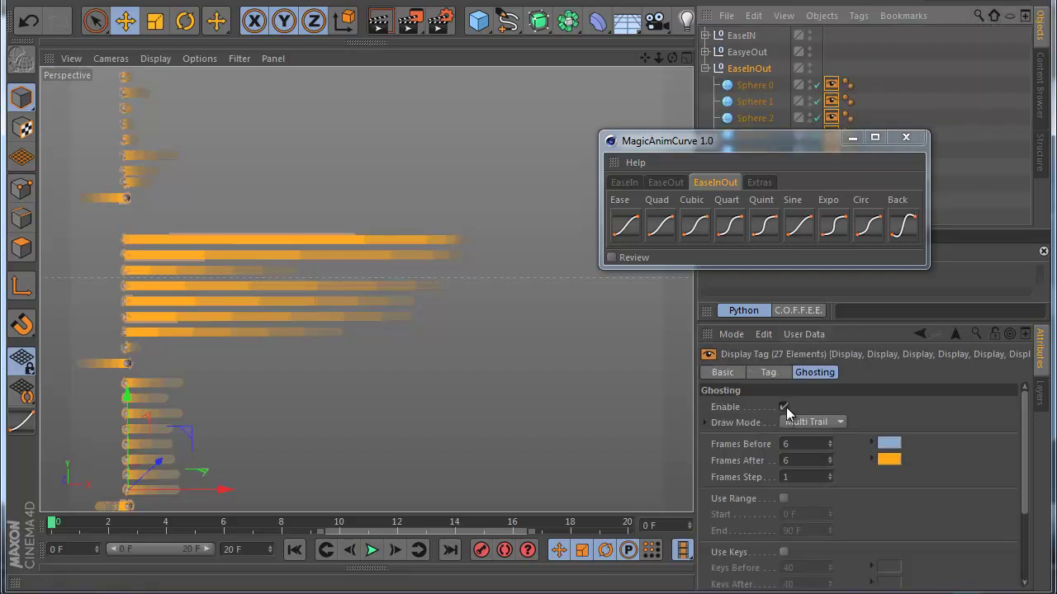
pyautogui.click(784, 408)
pyautogui.click(271, 412)
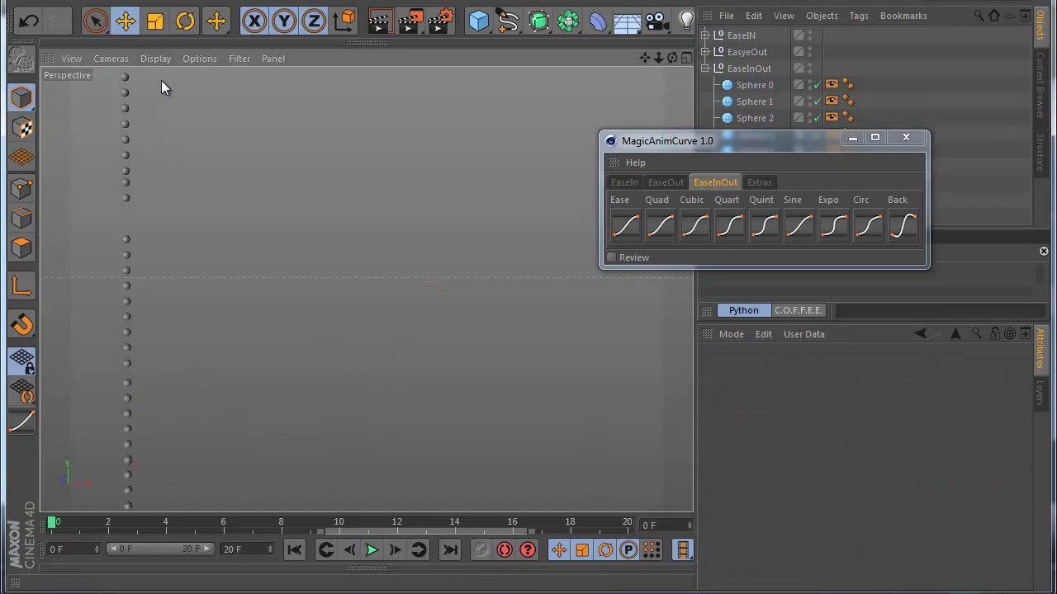
# Step: Play and scrub the trail-free sphere demo, then pause it at frame 13
pyautogui.click(382, 553)
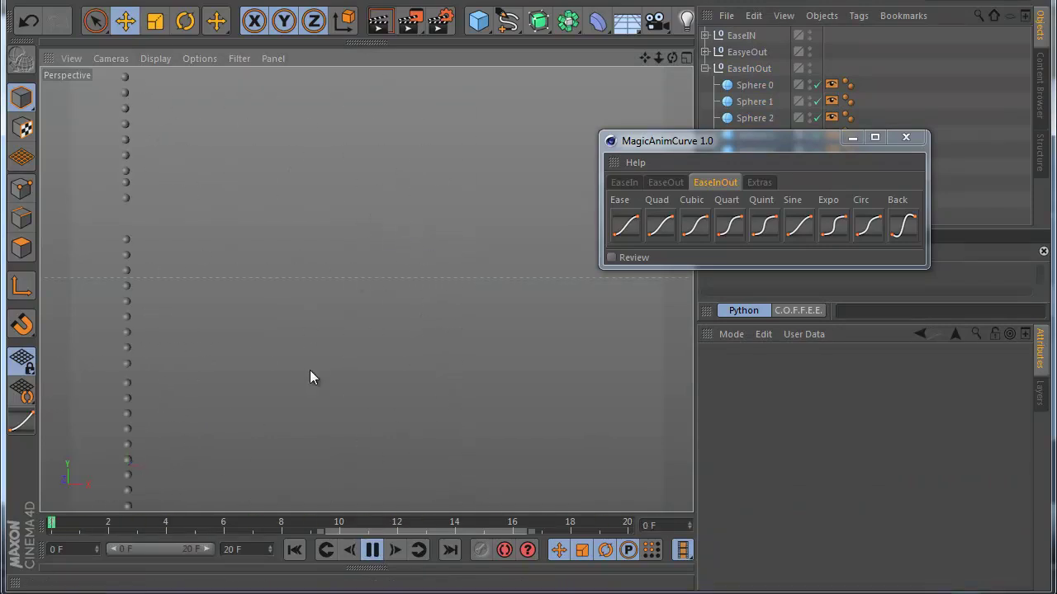
pyautogui.moveTo(171, 528); pyautogui.dragTo(40, 550)
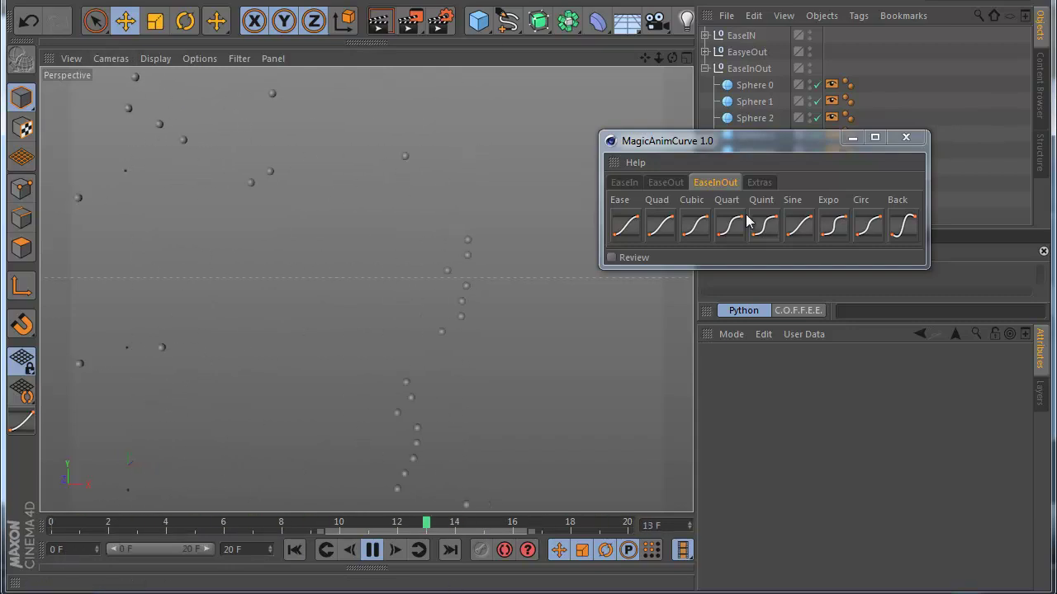
pyautogui.click(372, 550)
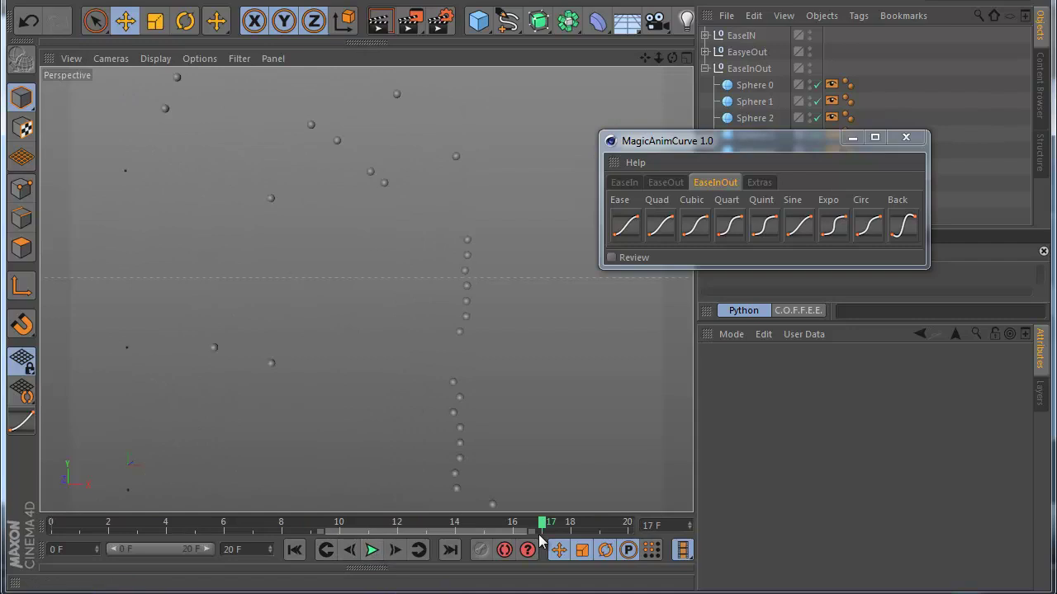
pyautogui.moveTo(545, 528); pyautogui.dragTo(426, 520)
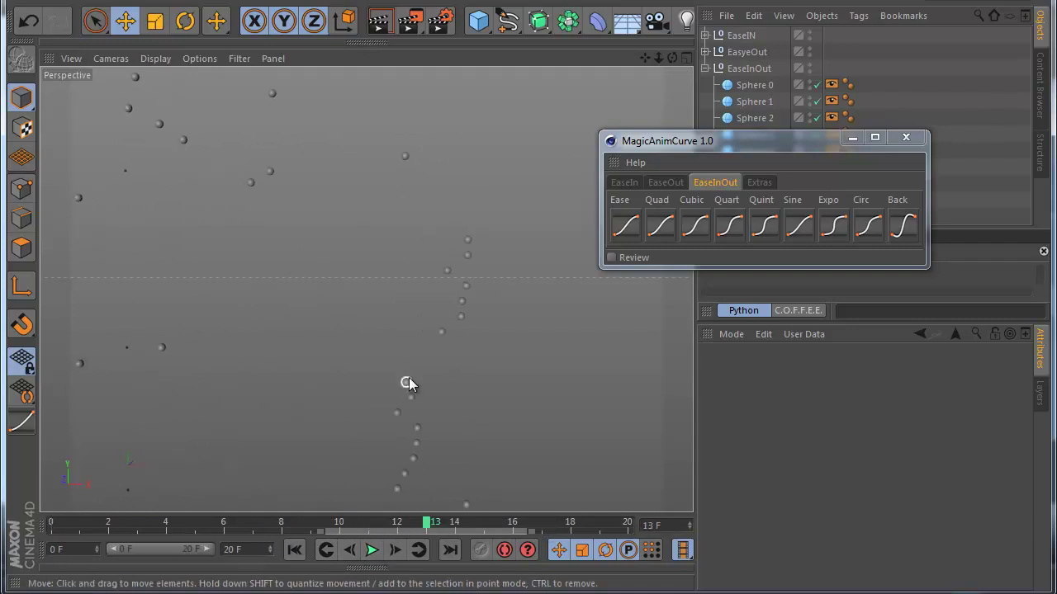